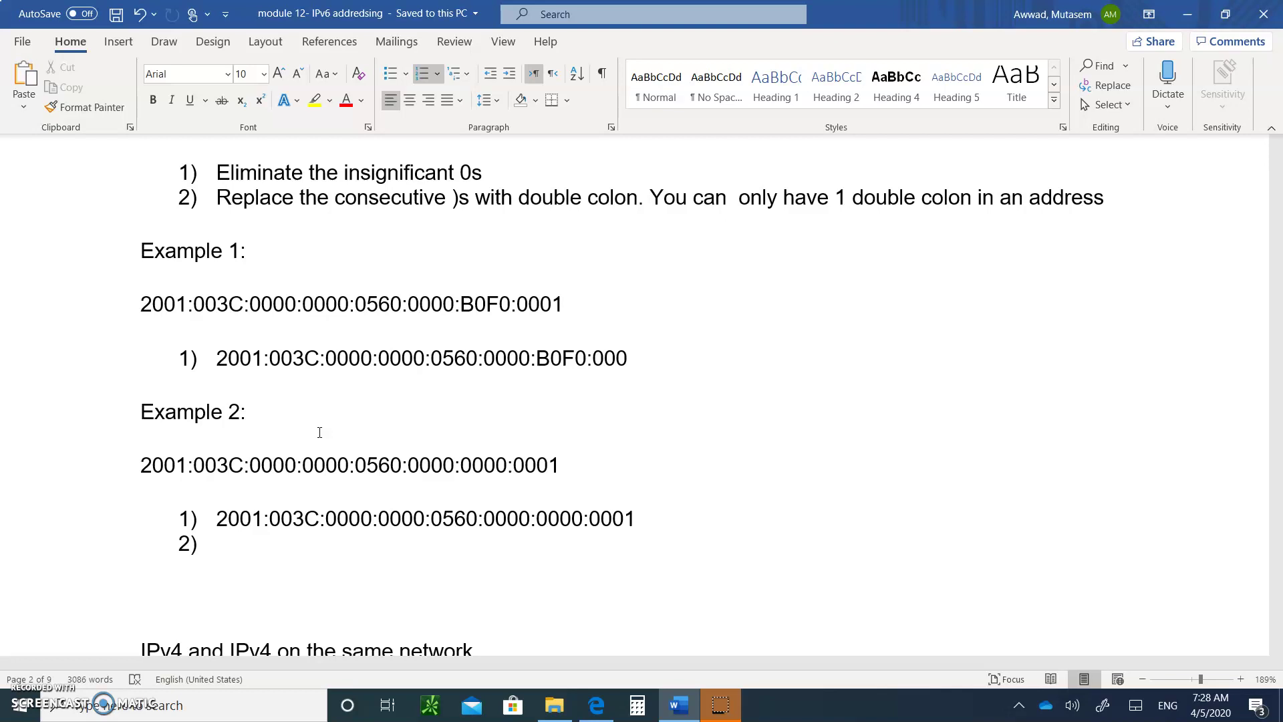
Replace the stray ')' in rule 2 with 0 so it reads 'Replace the consecutive 0s with double colon'.
scroll(319, 432, "up", 1)
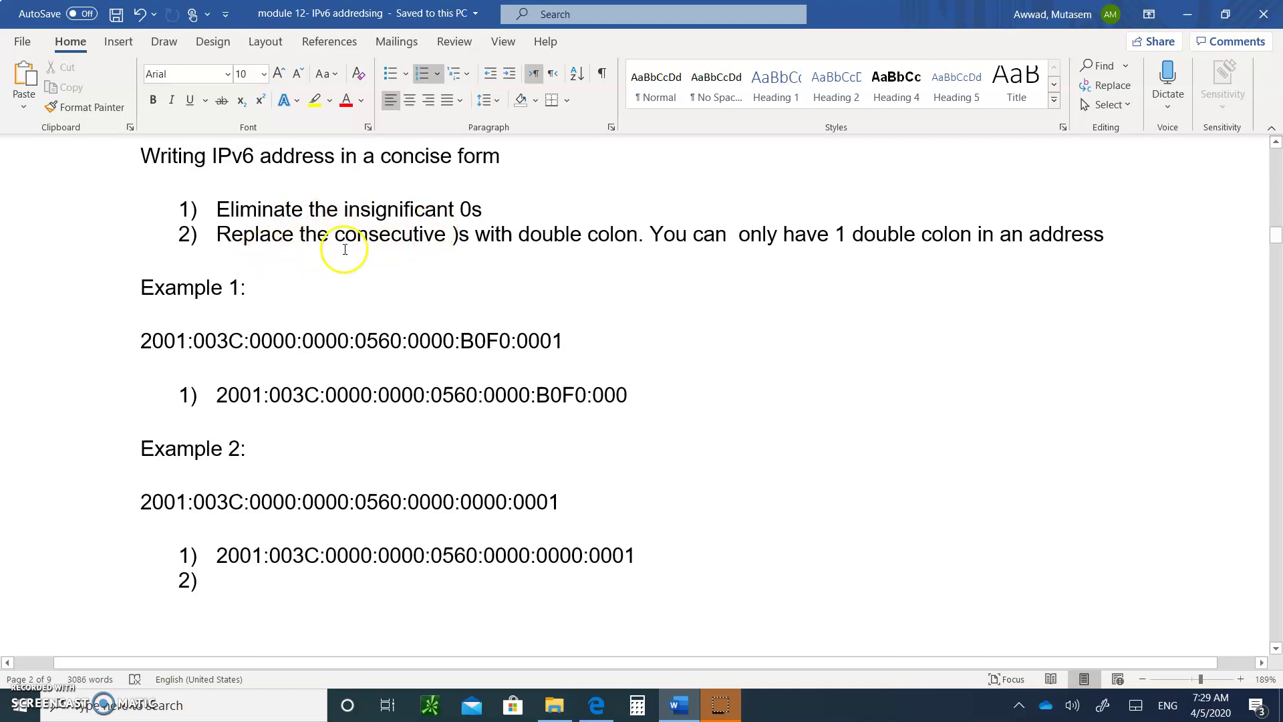
left_click(451, 235)
key("BackSpace")
type("0")
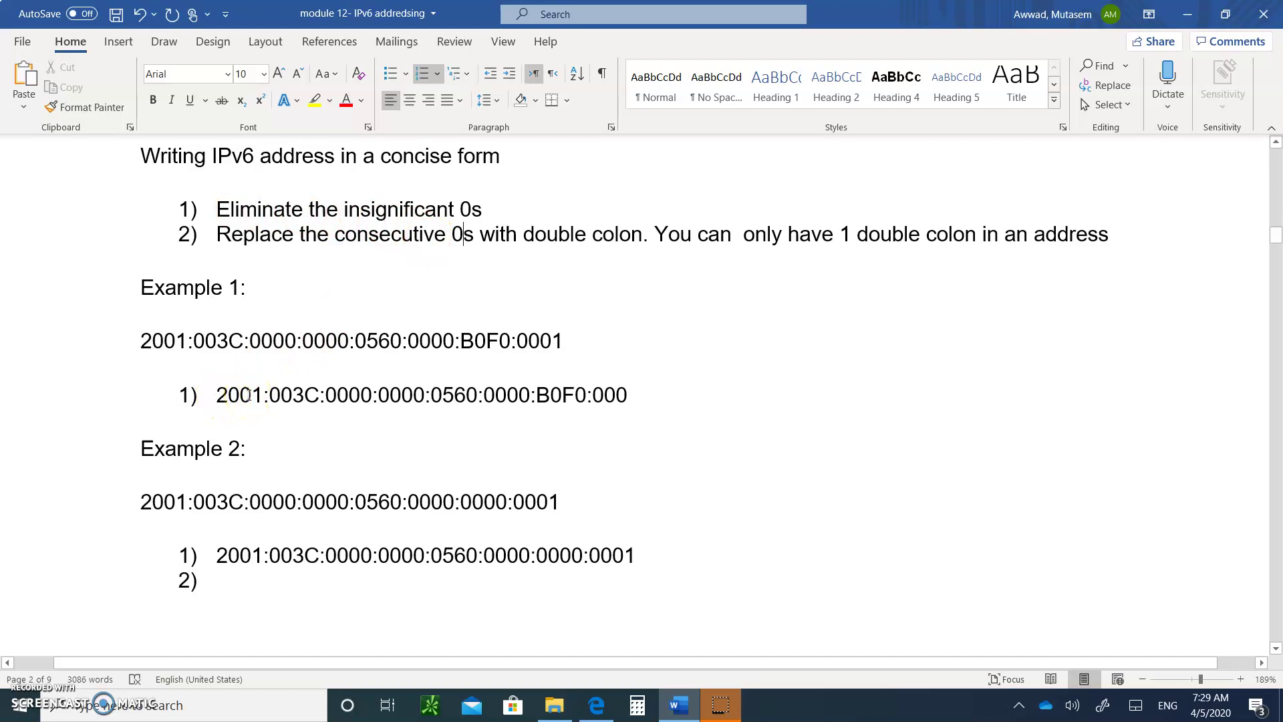
In Example 1's answer, strip leading zeros from 003C, both 0000 groups, 0560 and the next group.
left_click(272, 394)
key("Delete")
key("Delete")
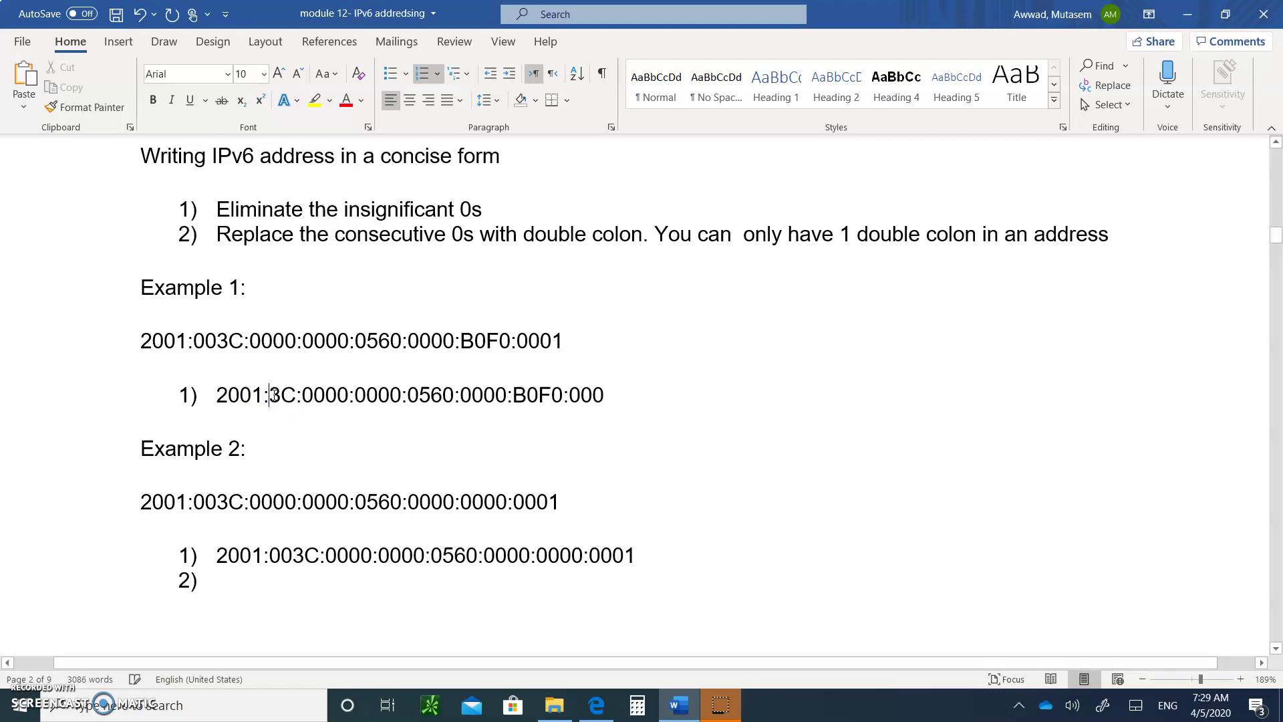
key("Right")
key("Right")
key("Right")
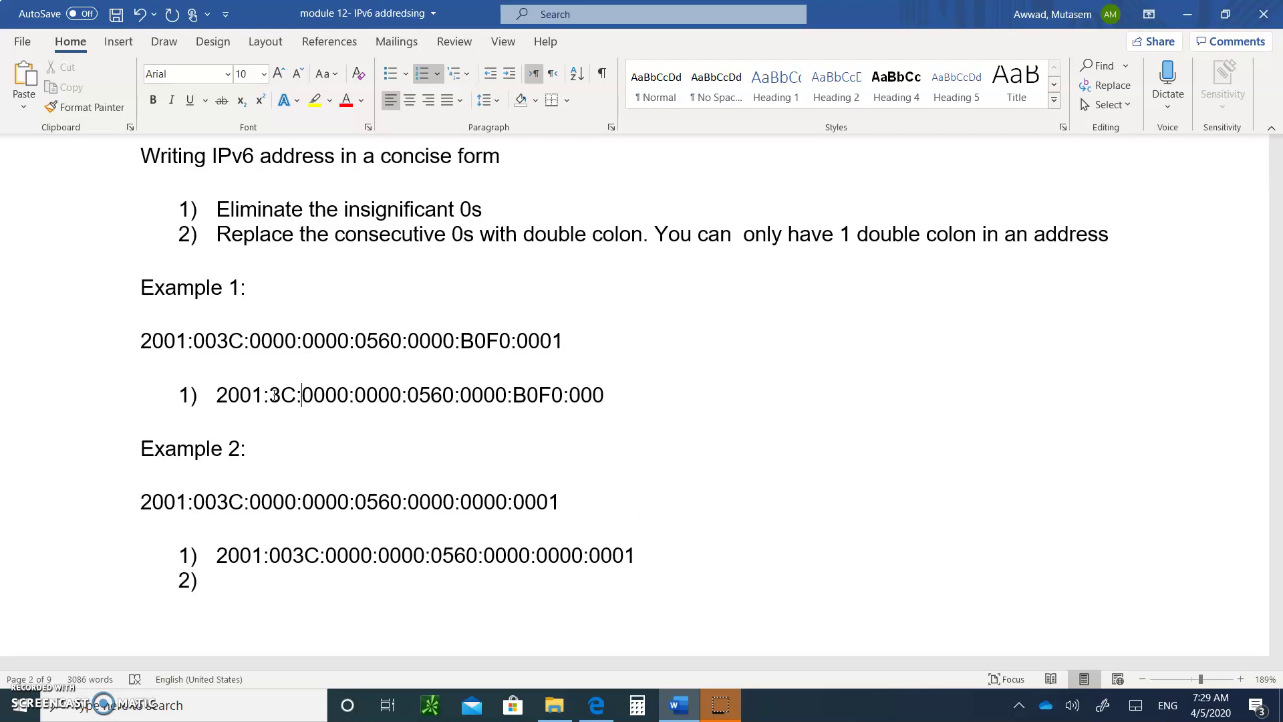
key("Delete")
key("Delete")
key("Delete")
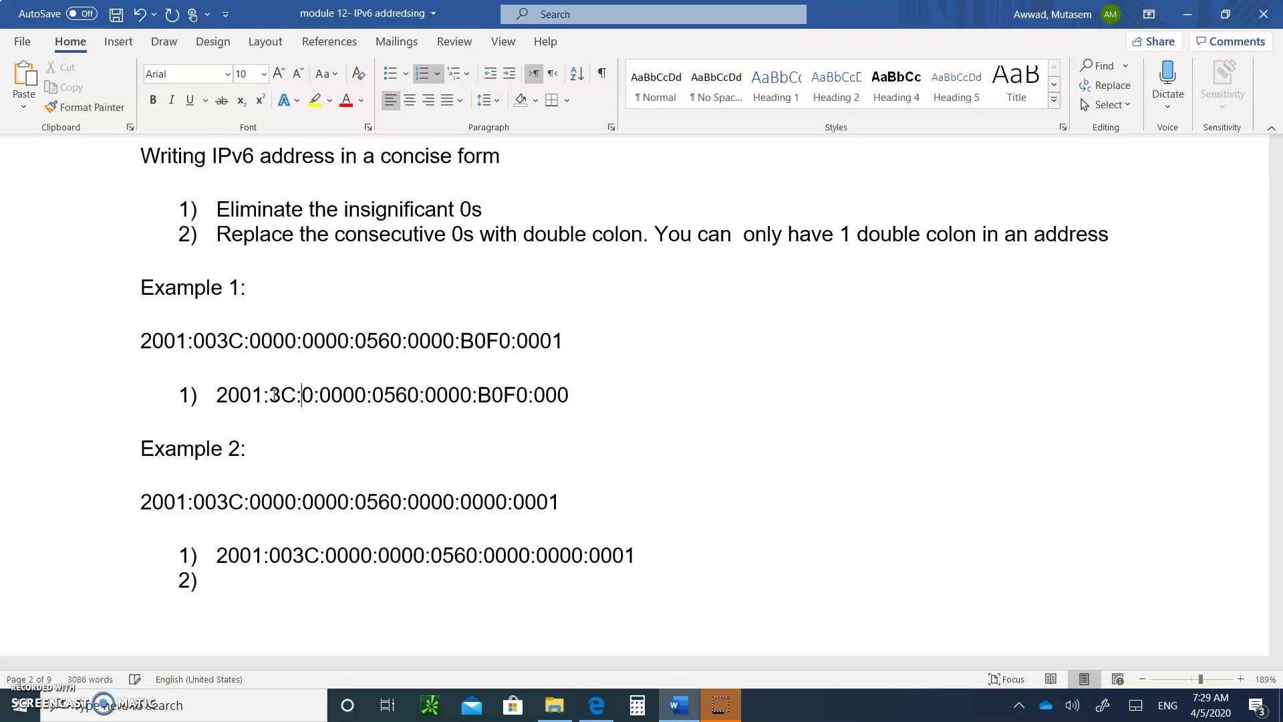
key("Right")
key("Right")
key("Delete")
key("Delete")
key("Delete")
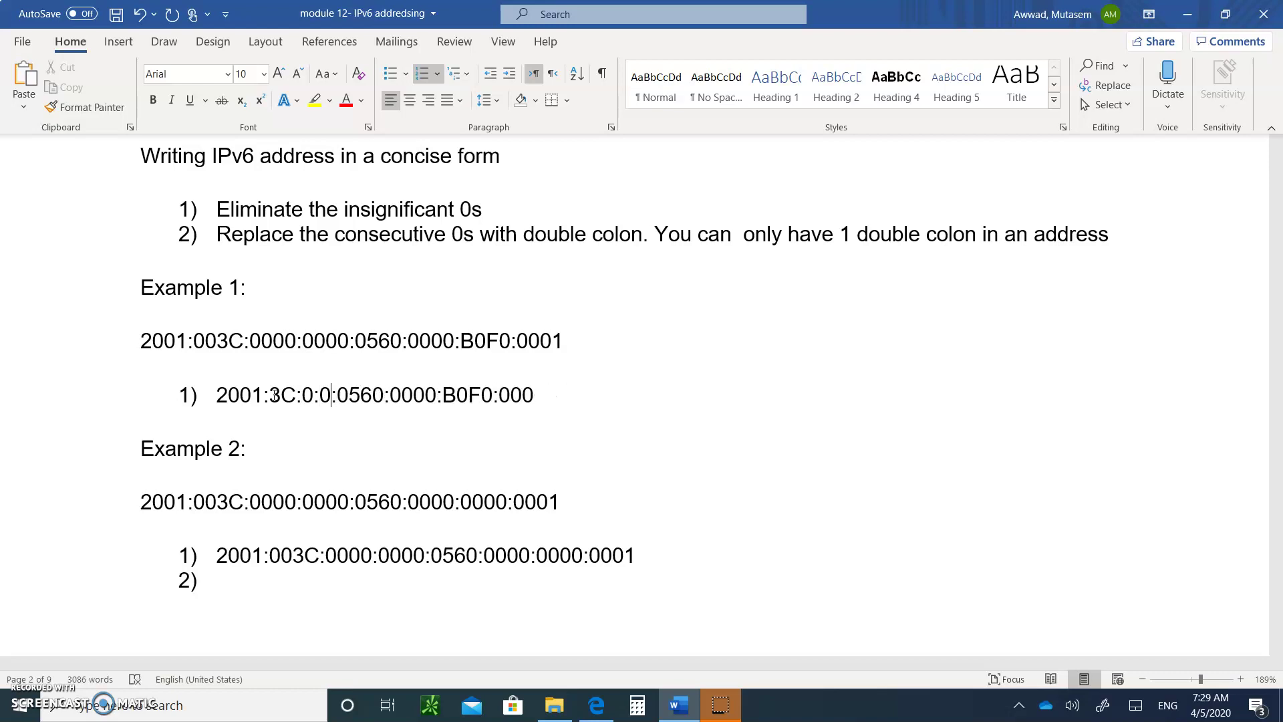
key("Right")
key("Delete")
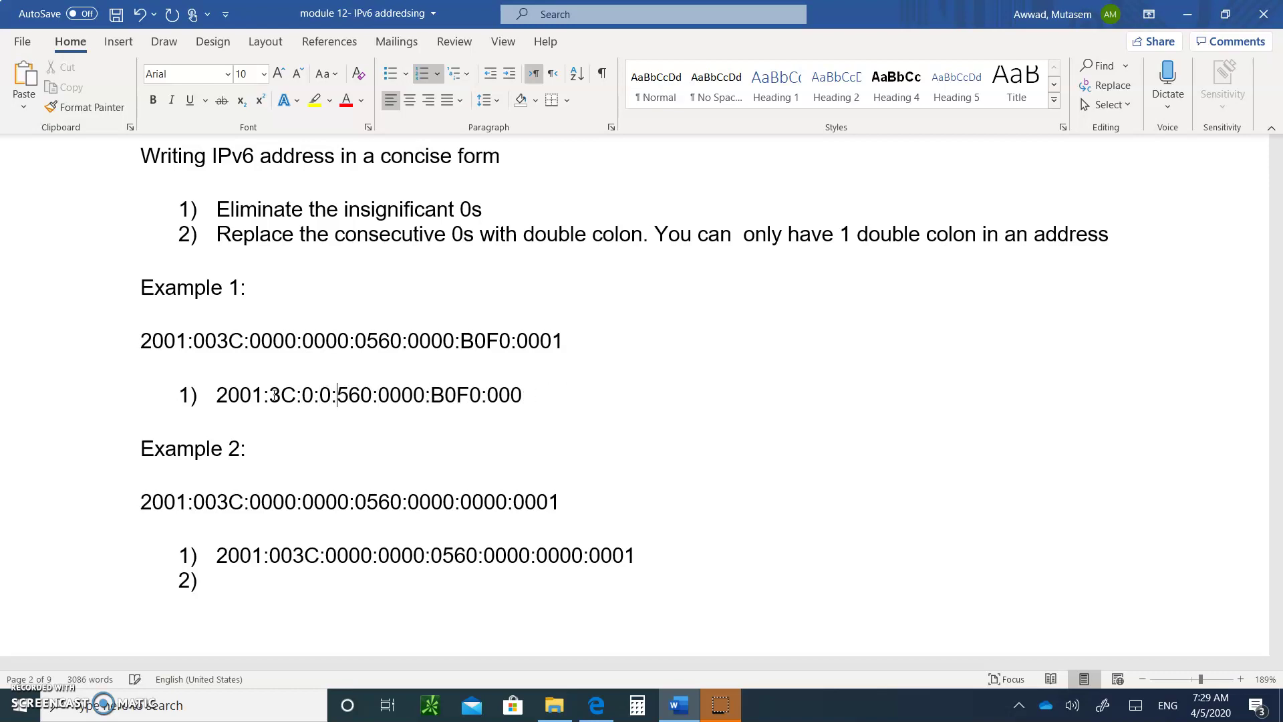
key("Right")
key("Right")
key("Right")
key("Right")
key("Delete")
key("Delete")
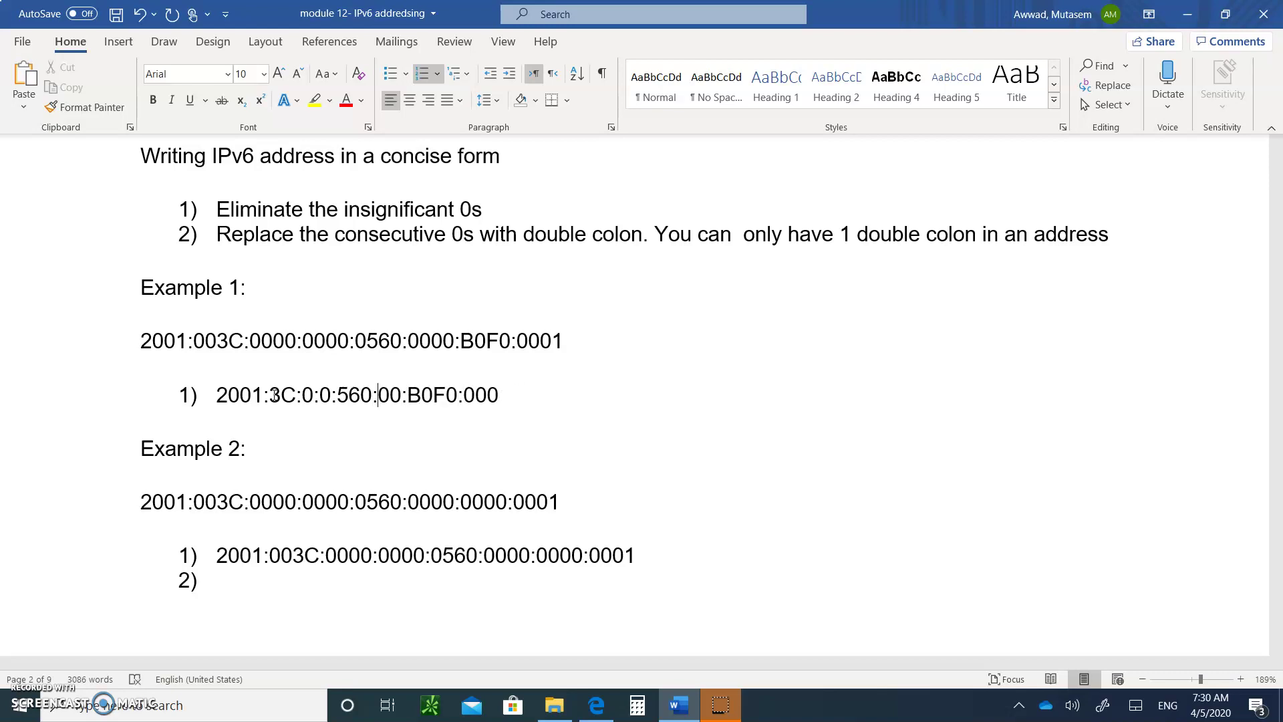
key("Delete")
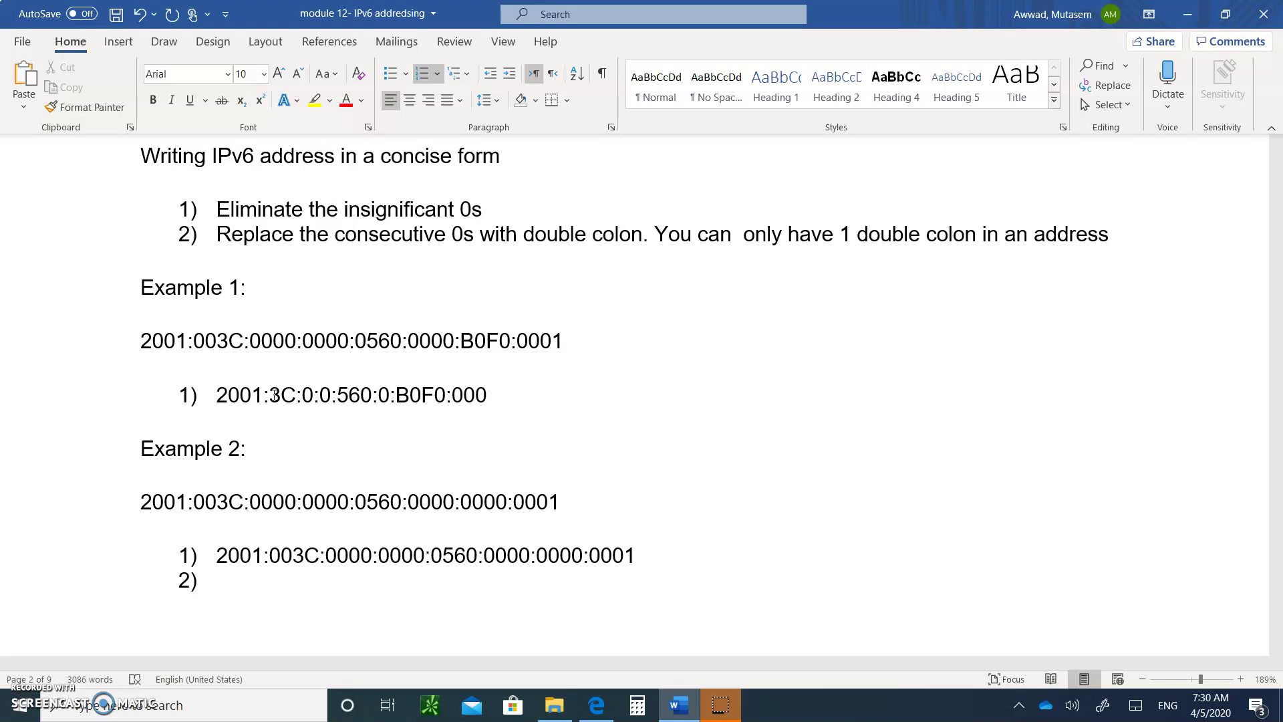
Reduce the final 0001 group to 1, giving 2001:3C:0:0:560:0:B0F0:1, and start answer item 2).
key("Down")
key("Down")
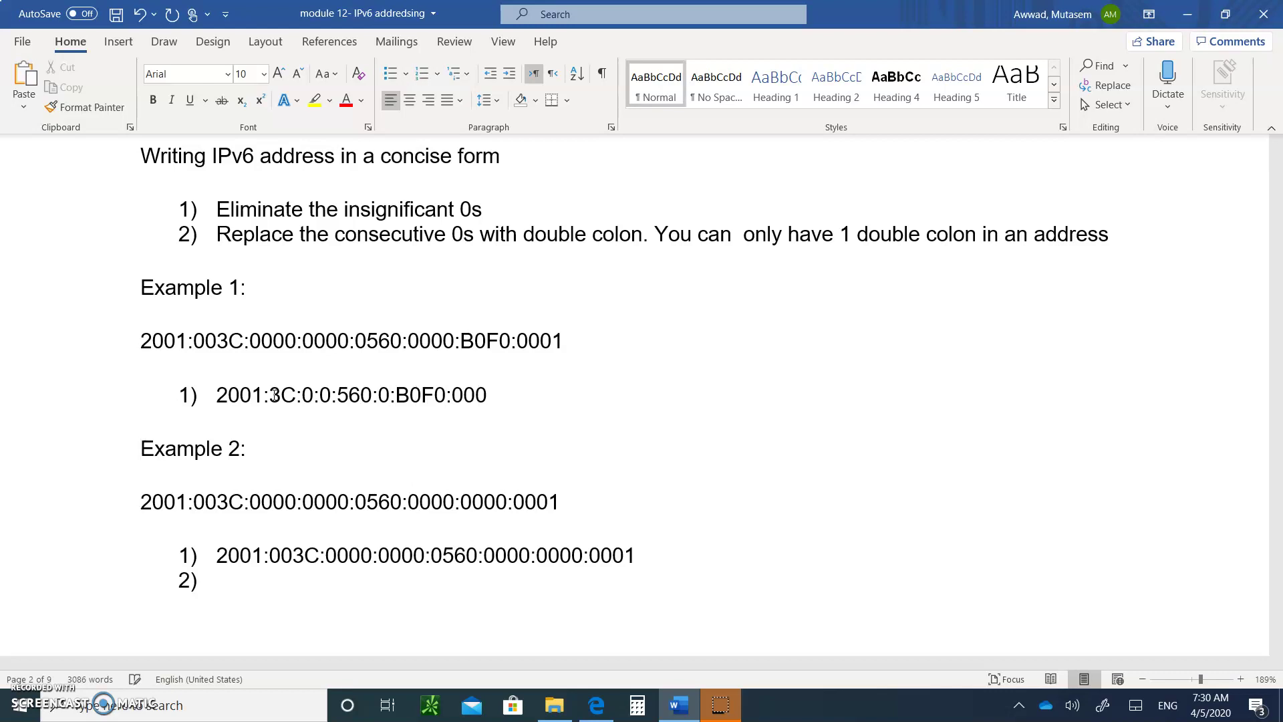
key("Left")
key("Left")
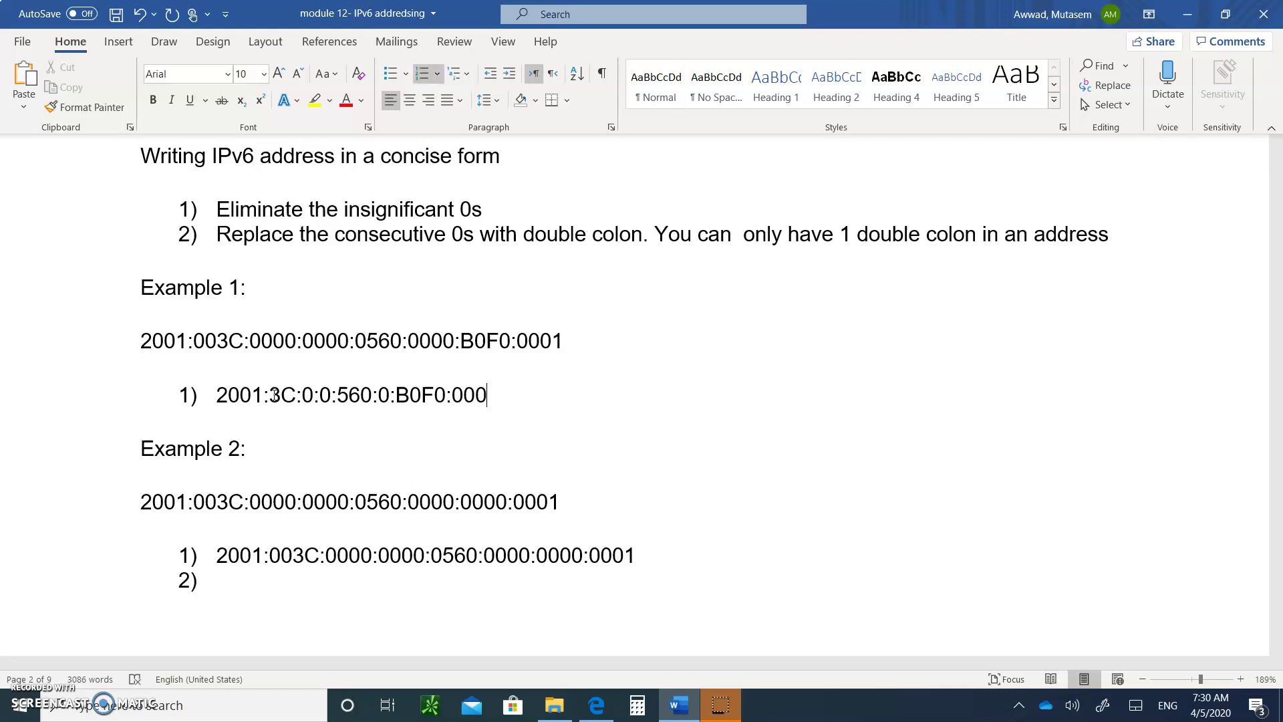
type("1")
key("Left")
key("Left")
key("Left")
key("Left")
key("Delete")
key("Delete")
key("Delete")
key("End")
key("Return")
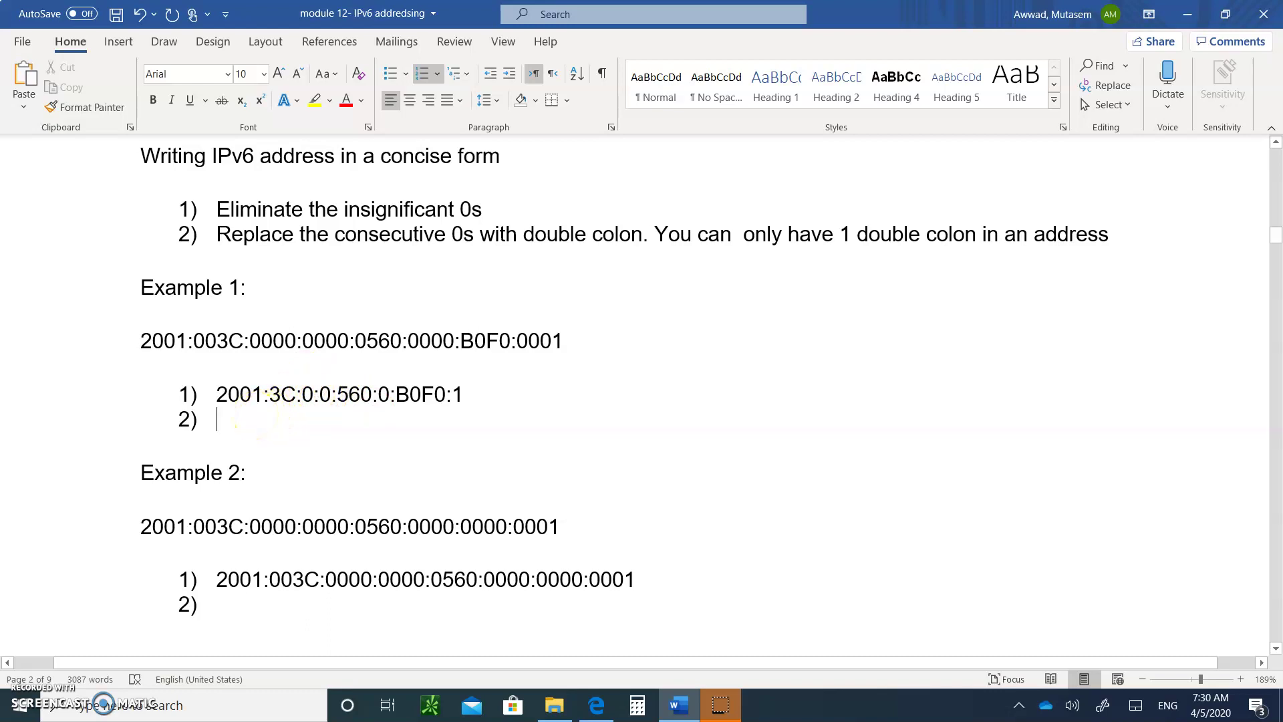
Enter 2001:3C::560:0:B0F0:1 as Example 1's double-colon answer in item 2).
type("2001:")
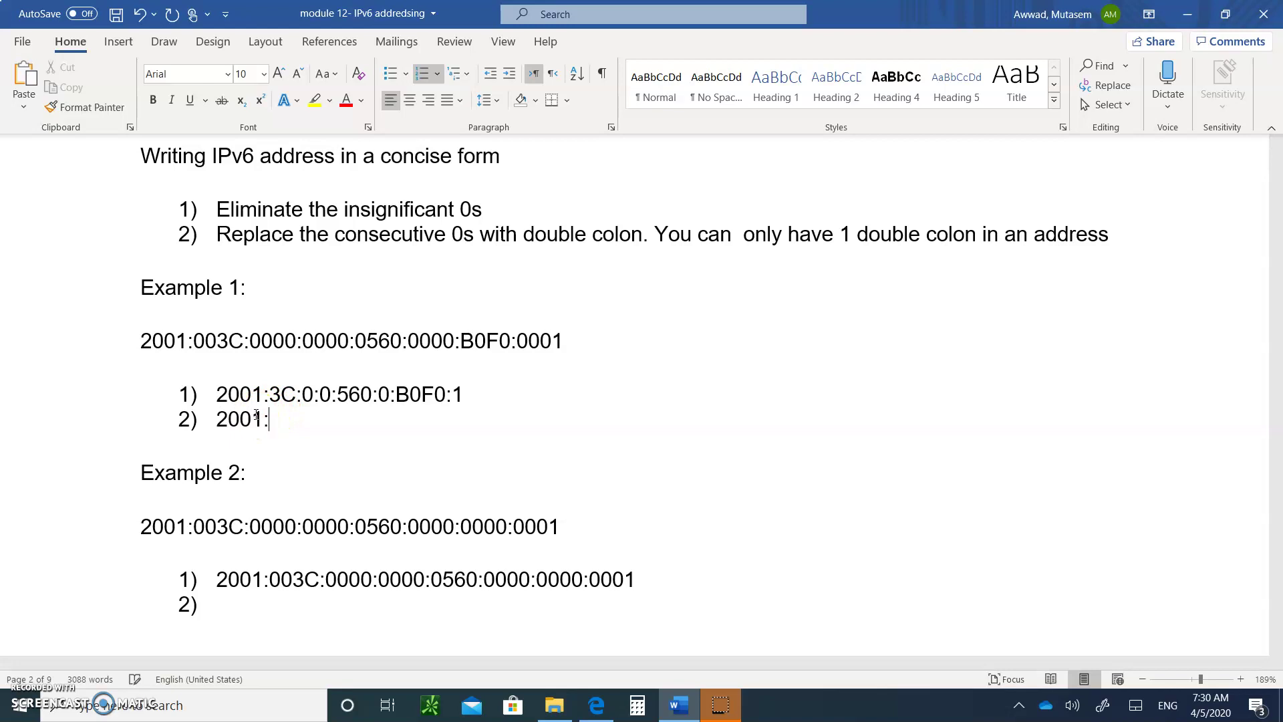
type("3C::")
type("560:0:")
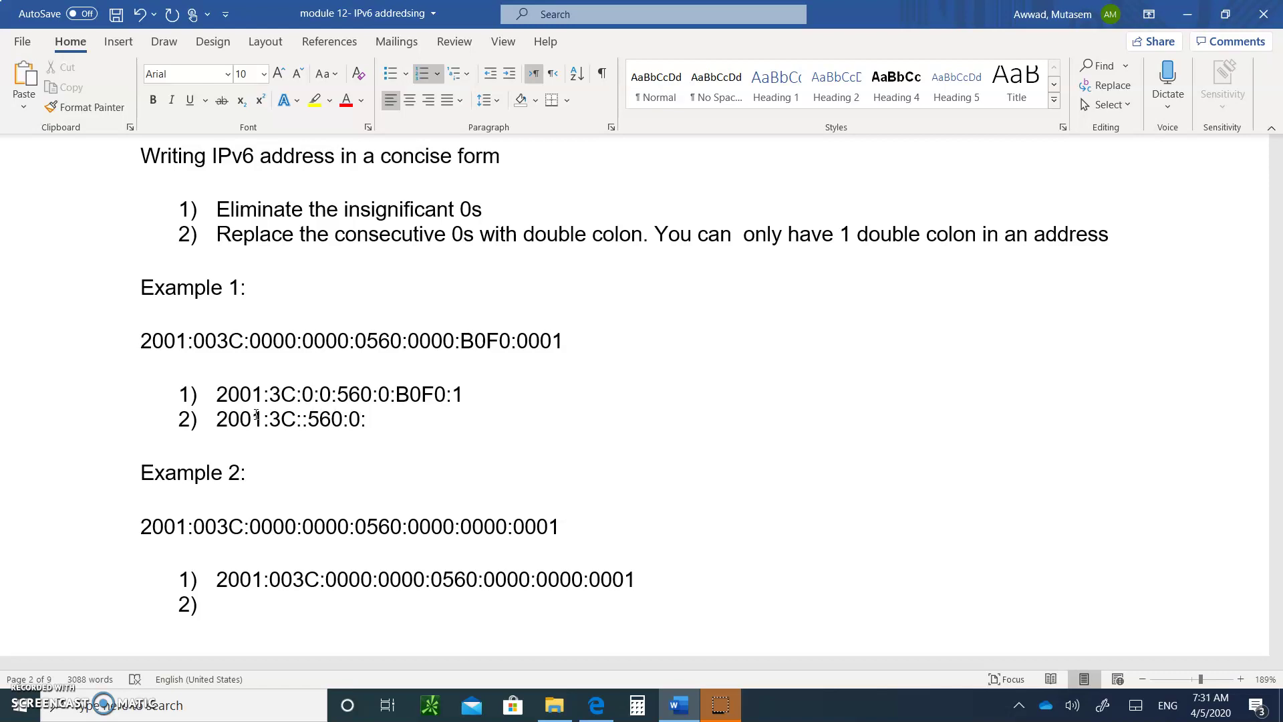
type("B0F0:1")
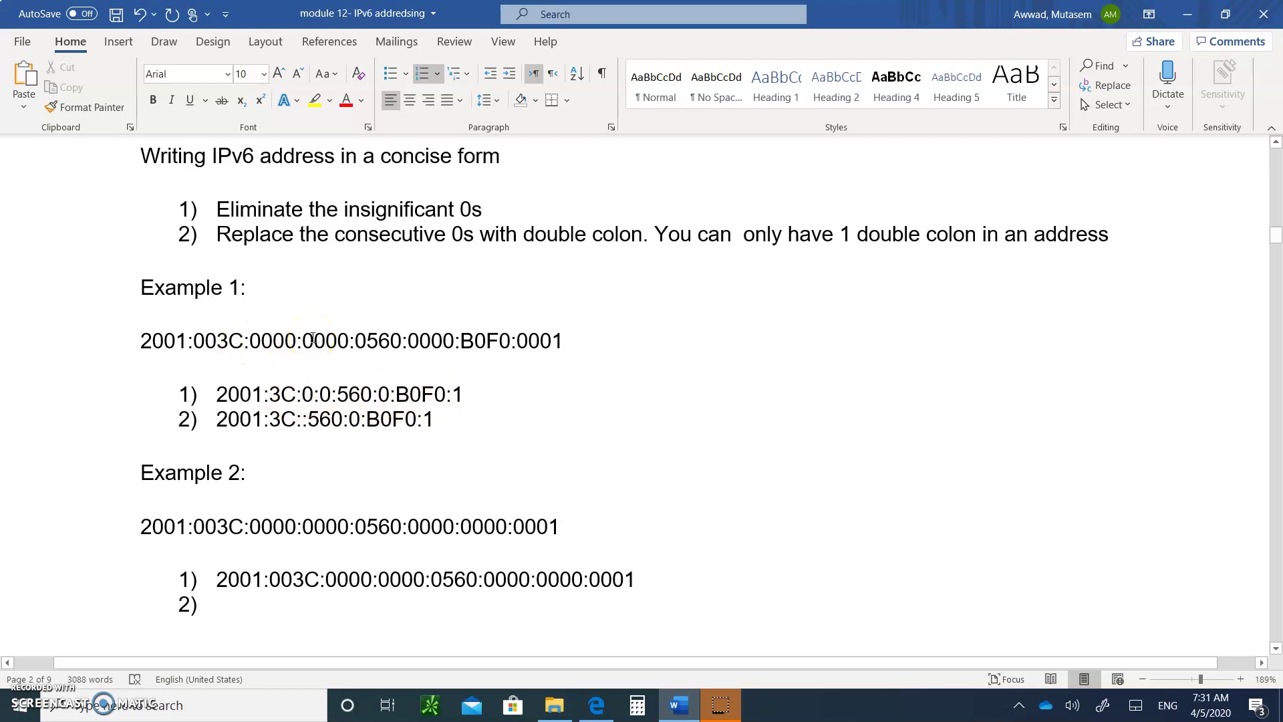
In Example 2's first answer, shorten 003C to 3C and the next two 0000 groups to 0.
scroll(339, 497, "down", 2)
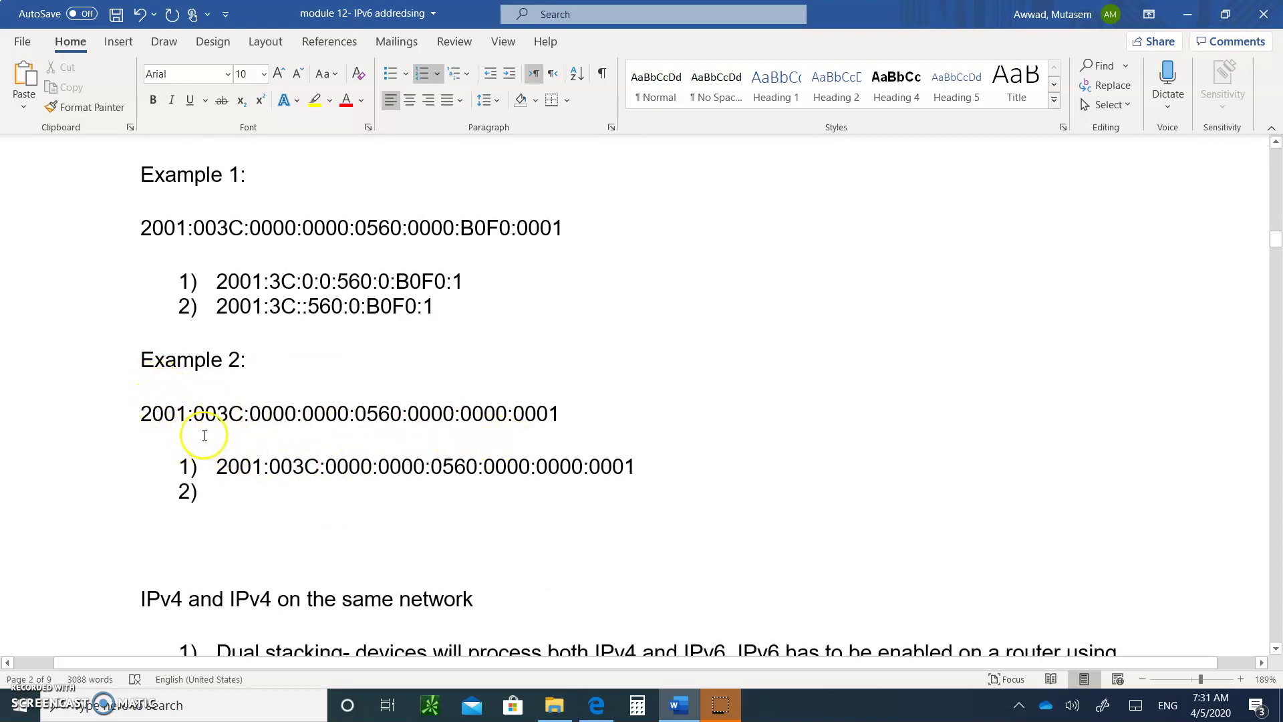
left_click(270, 466)
key("Delete")
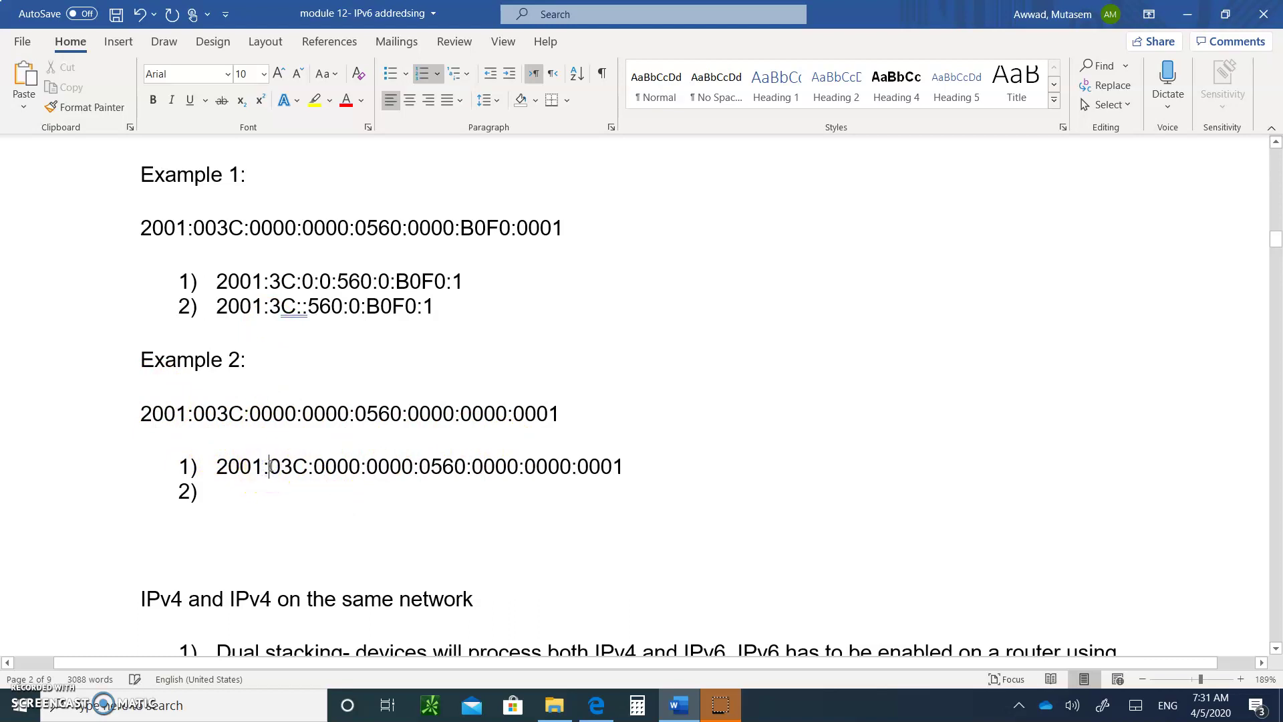
key("Delete")
key("Right")
key("Right")
key("Right")
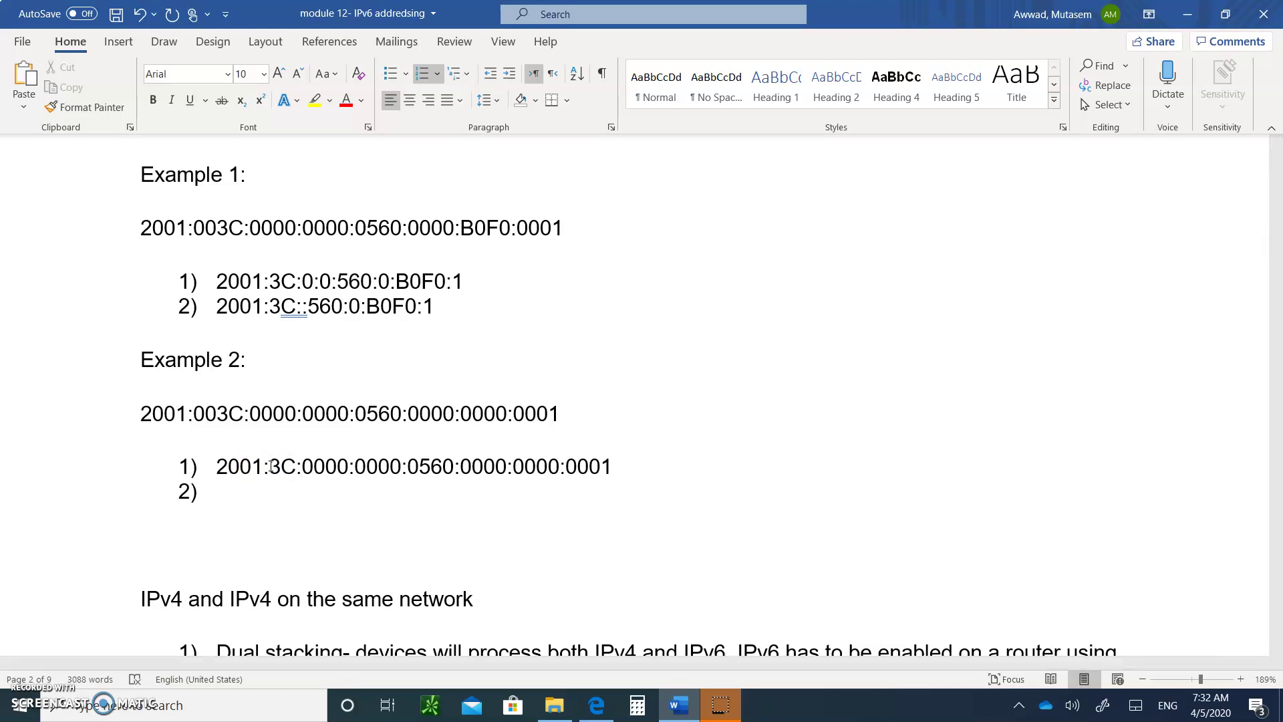
key("Delete")
key("Delete")
key("Delete")
key("Right")
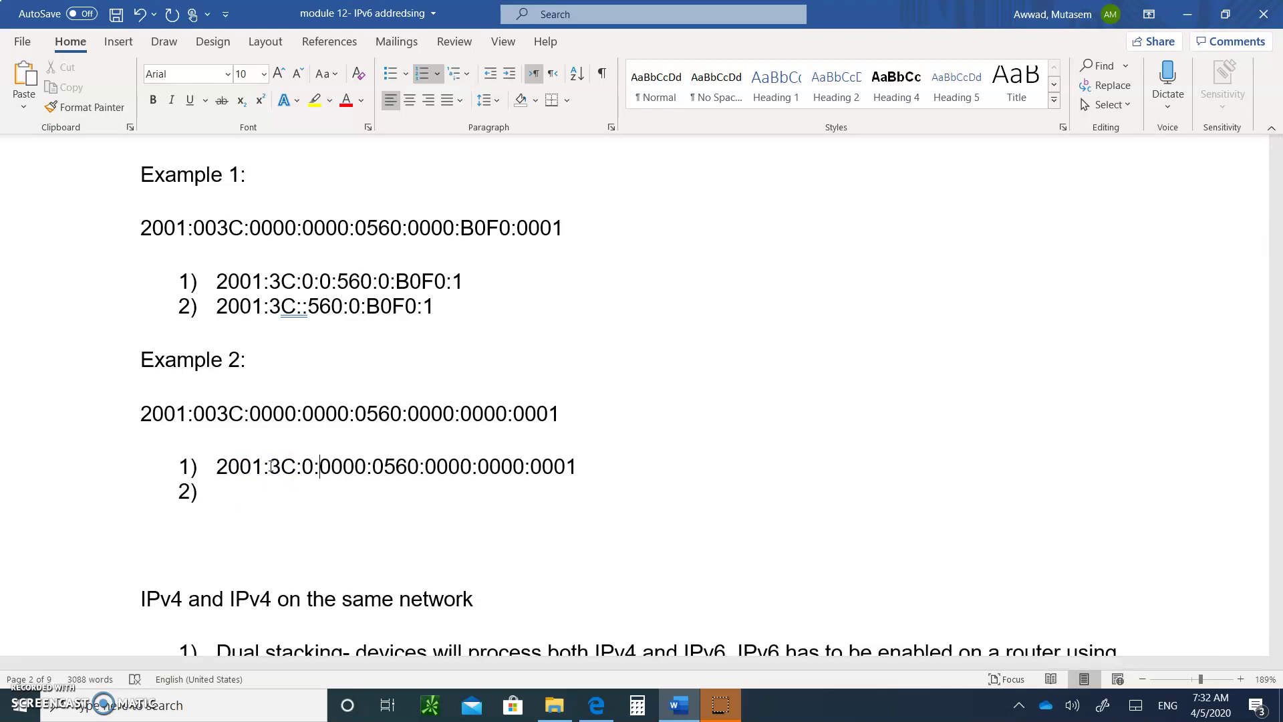
key("Delete")
key("Delete")
key("Delete")
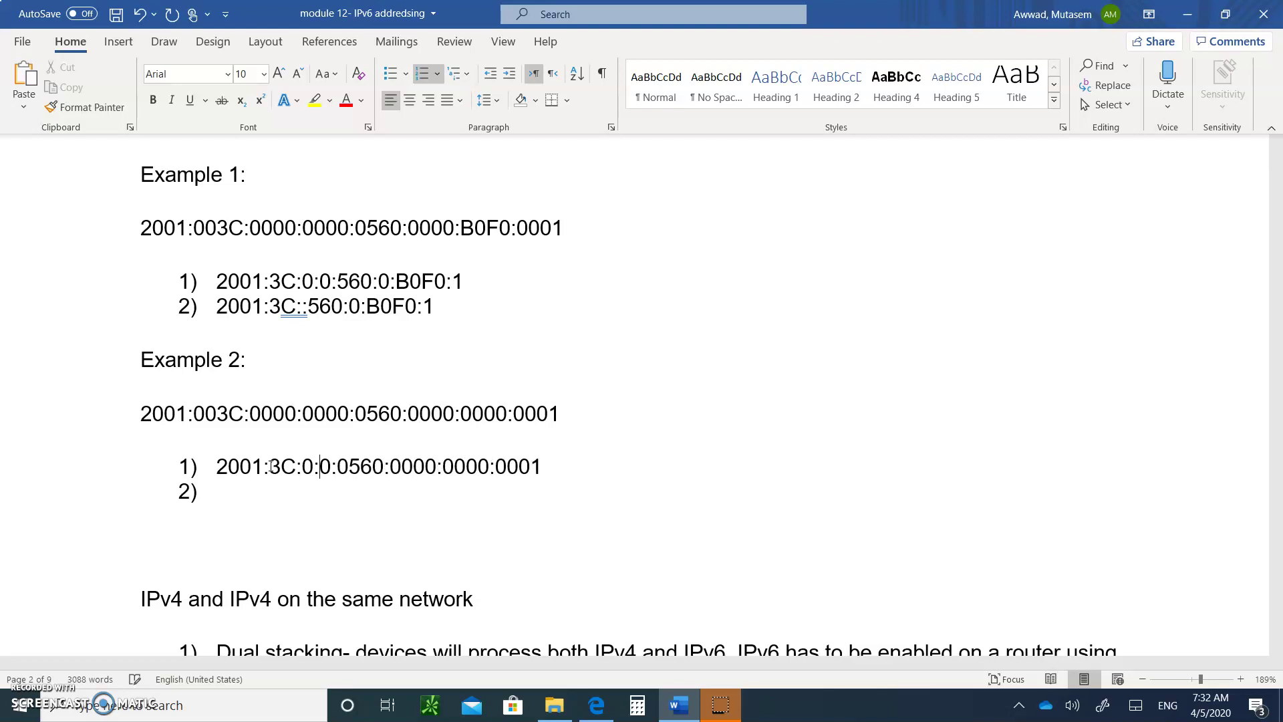
Shorten 0560 to 560, the next two groups to 0 and 0001 to 1, giving 2001:3C:0:0:560:0:0:1.
key("Right")
key("Right")
key("Delete")
key("Right")
key("Right")
key("Right")
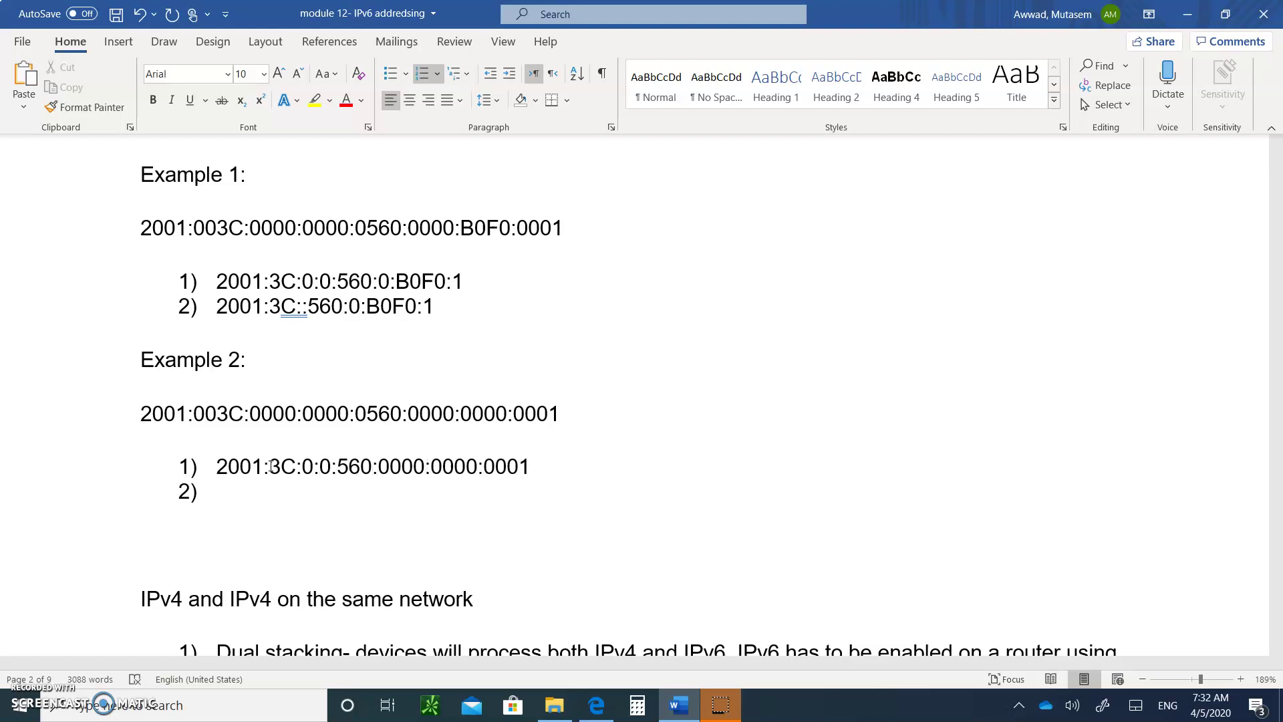
key("Delete")
key("Delete")
key("Delete")
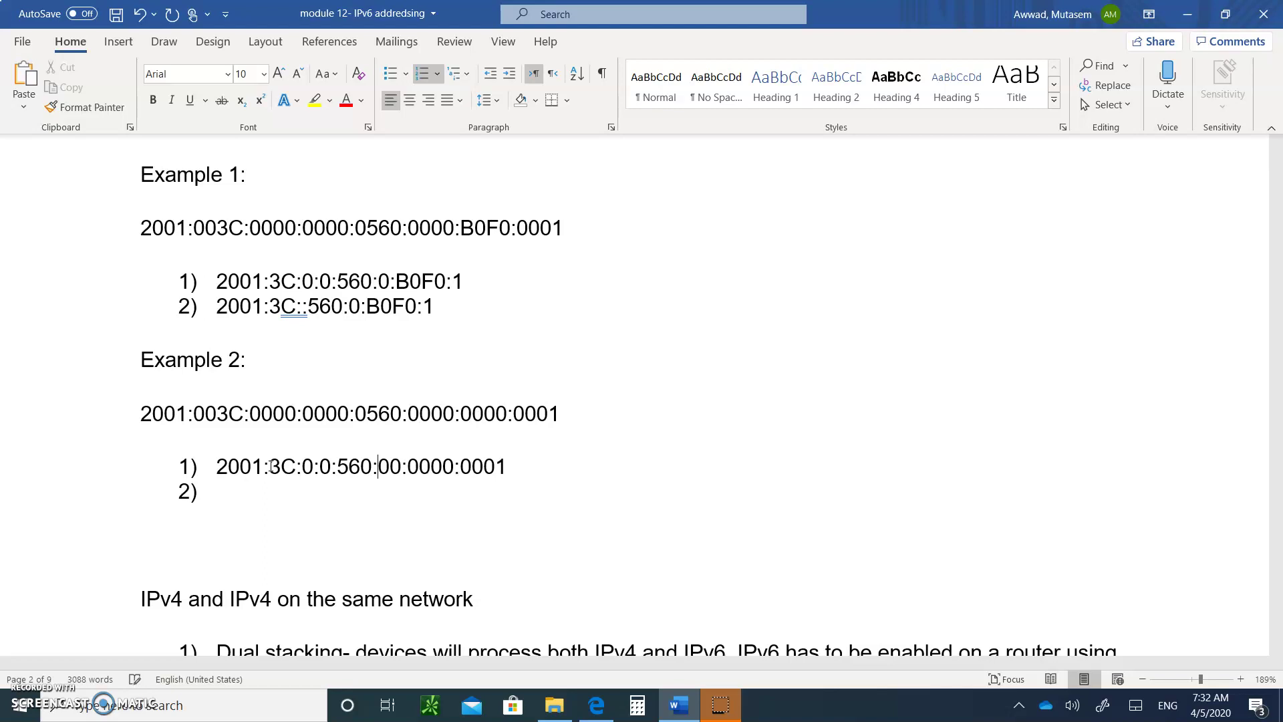
key("Right")
key("Right")
key("Delete")
key("Delete")
key("Delete")
key("Right")
key("Right")
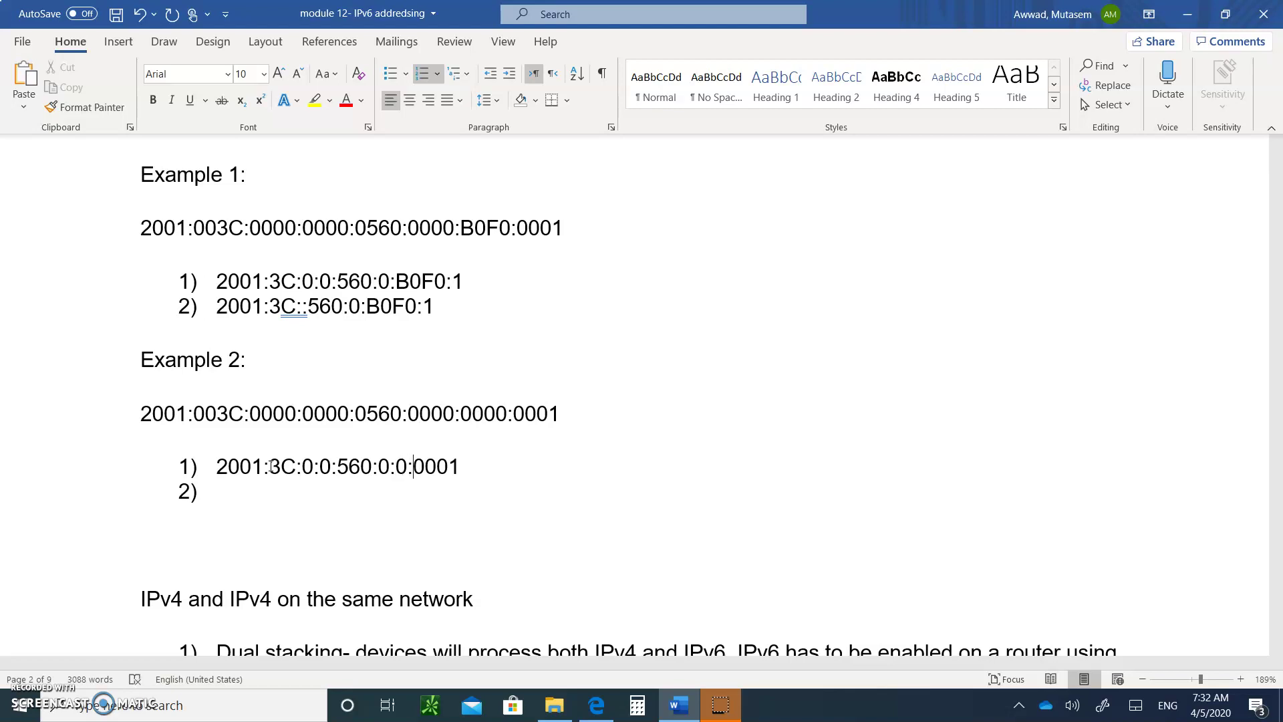
key("Delete")
key("Delete")
key("Delete")
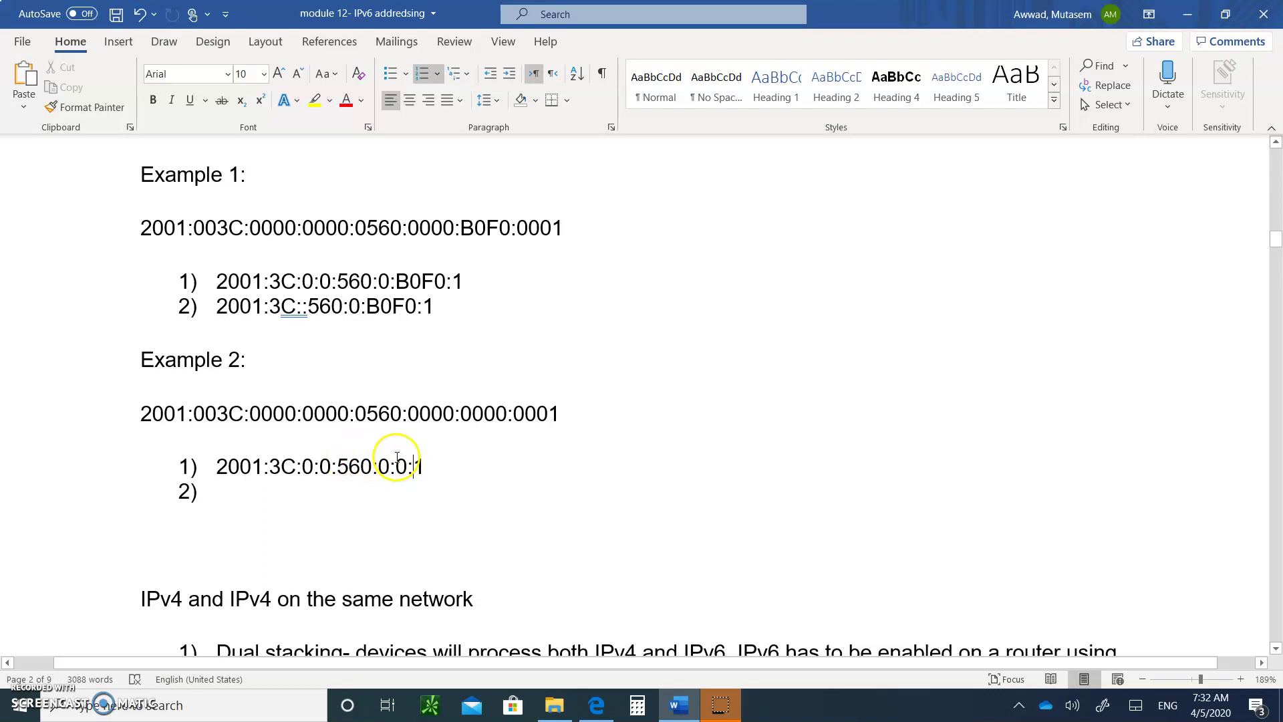
Enter Example 2's answer 2) as '2001:3C::560:0:0:1 OR 2001:3C:0:0:560::1', removing a stray 4.
left_click(227, 495)
type("200")
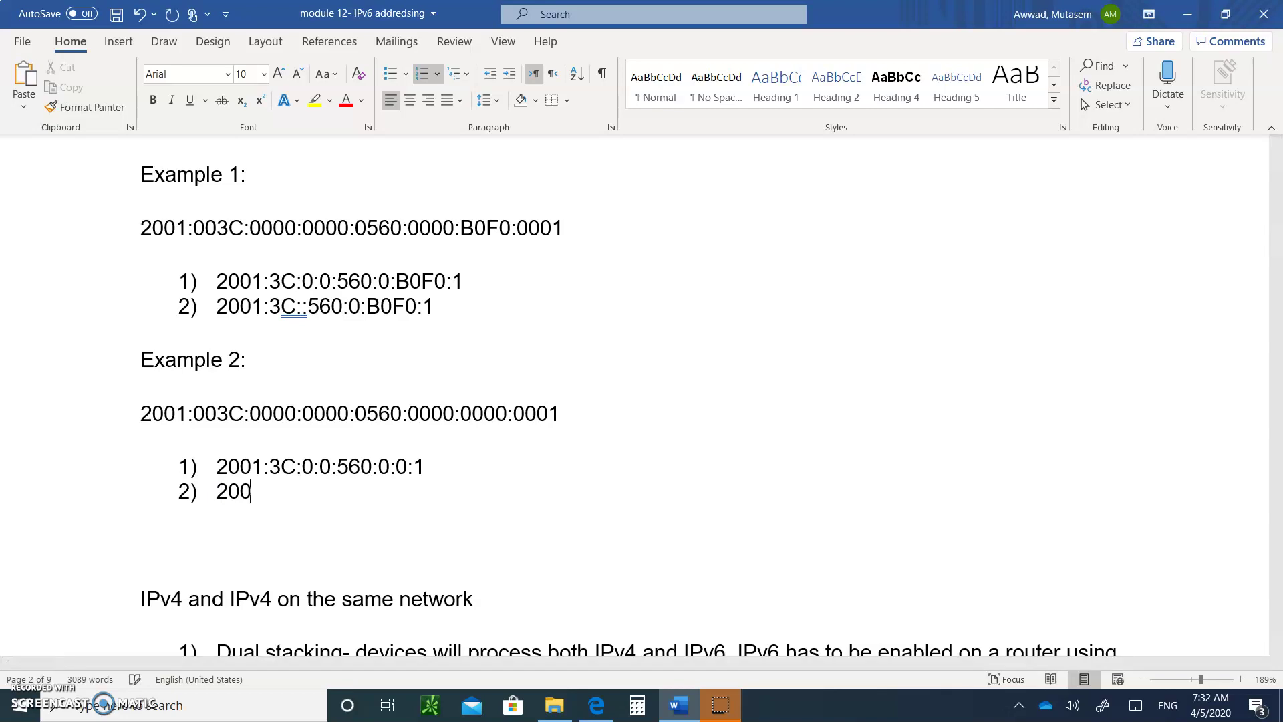
type("1:3C::560:0:0:")
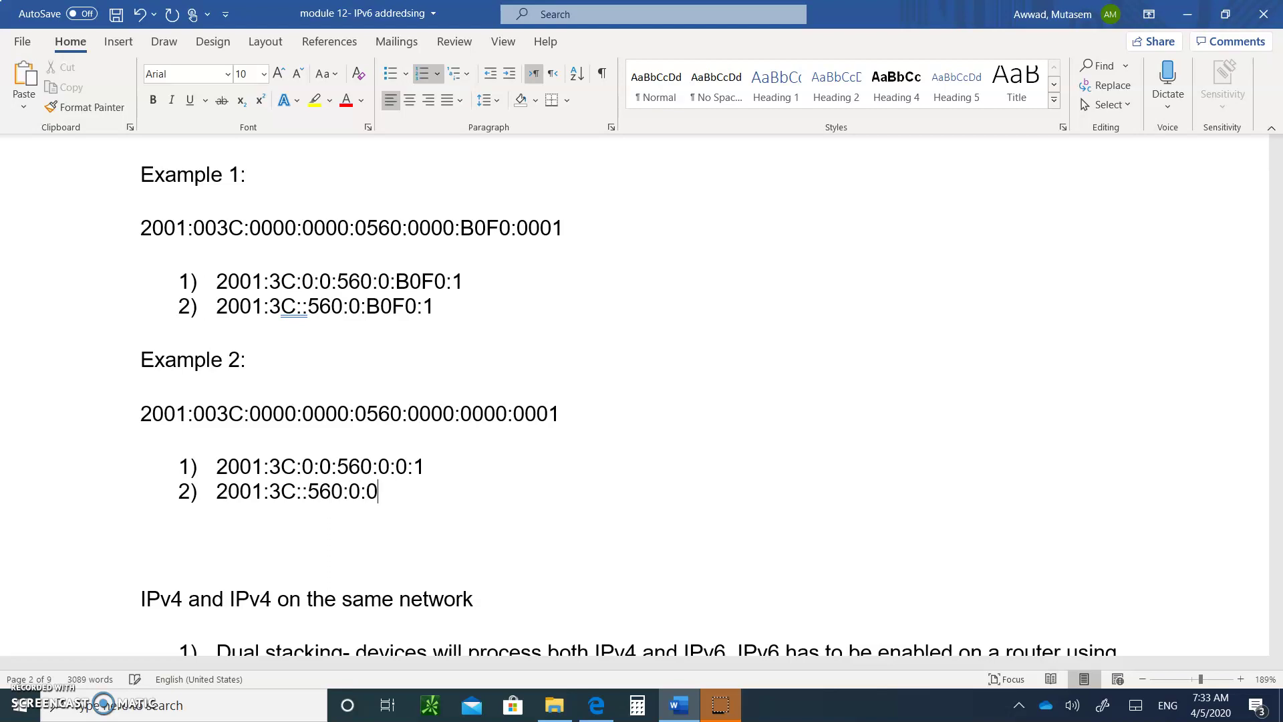
type("1 OR 2001")
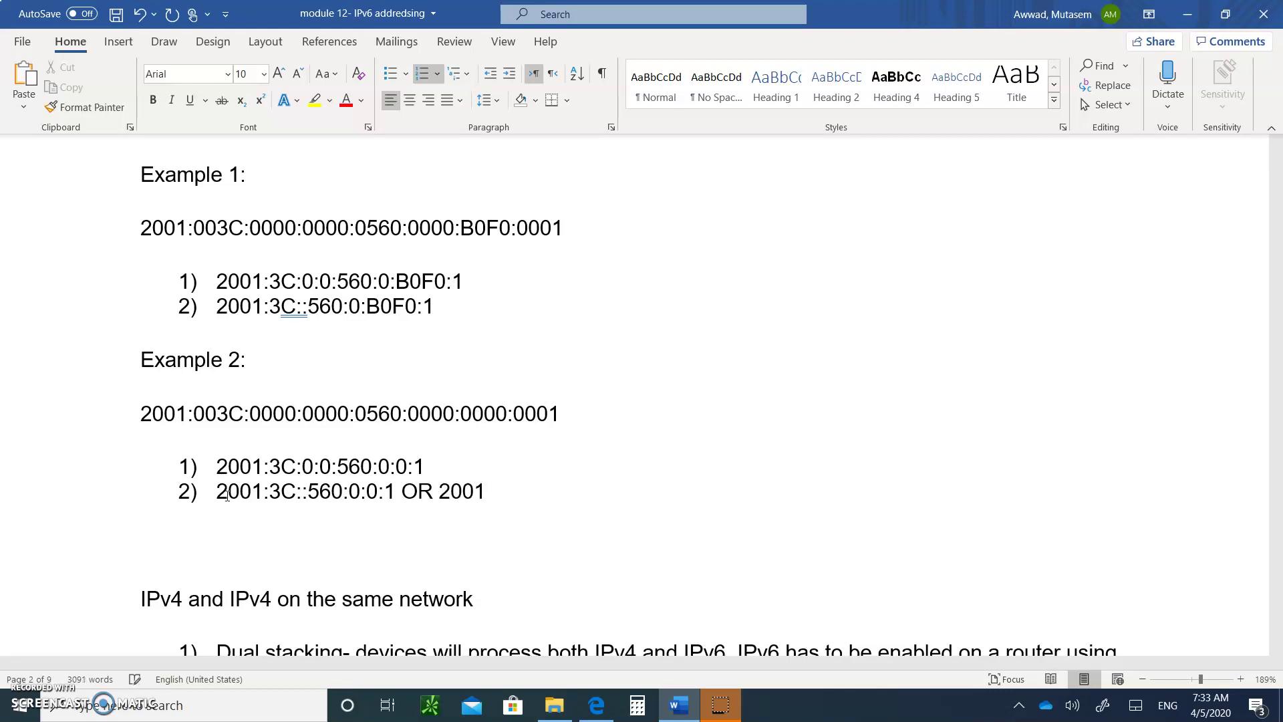
type(":3C:0:0:4")
key("BackSpace")
type("560")
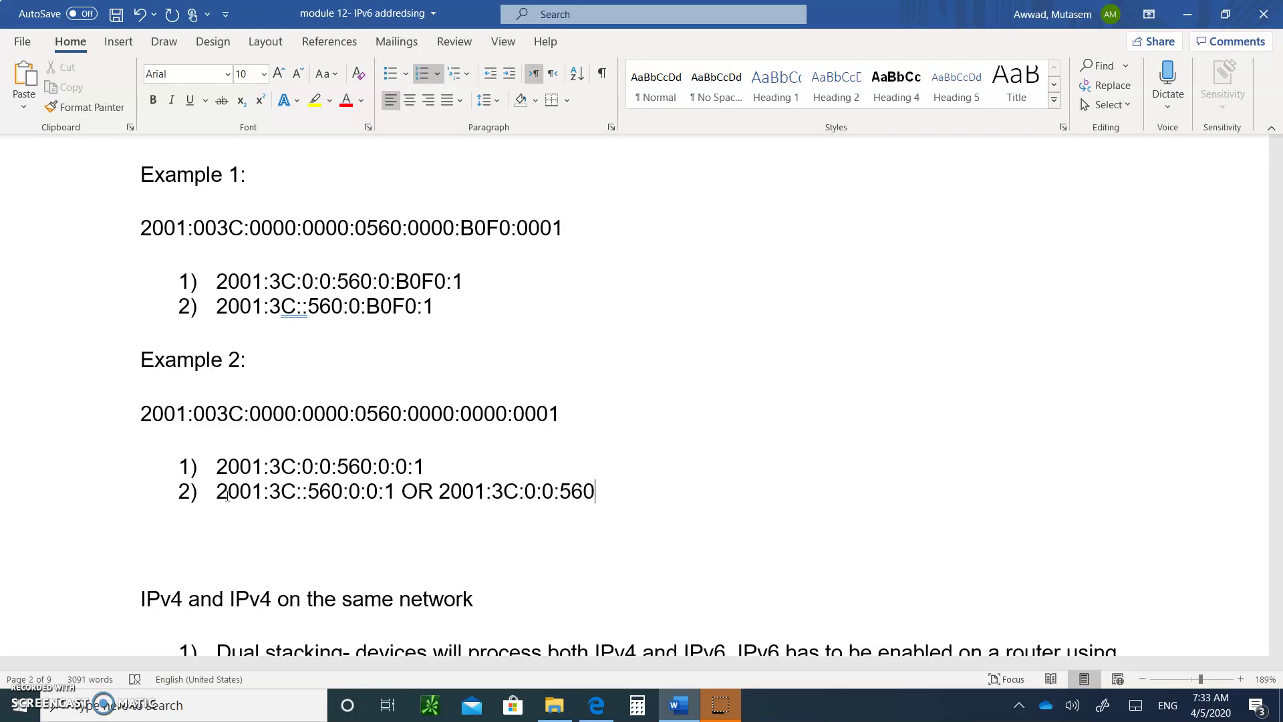
type("::1")
Add item 3) under Example 2 reading 'no good 2001:3C::560::1'.
key("Return")
type("no ")
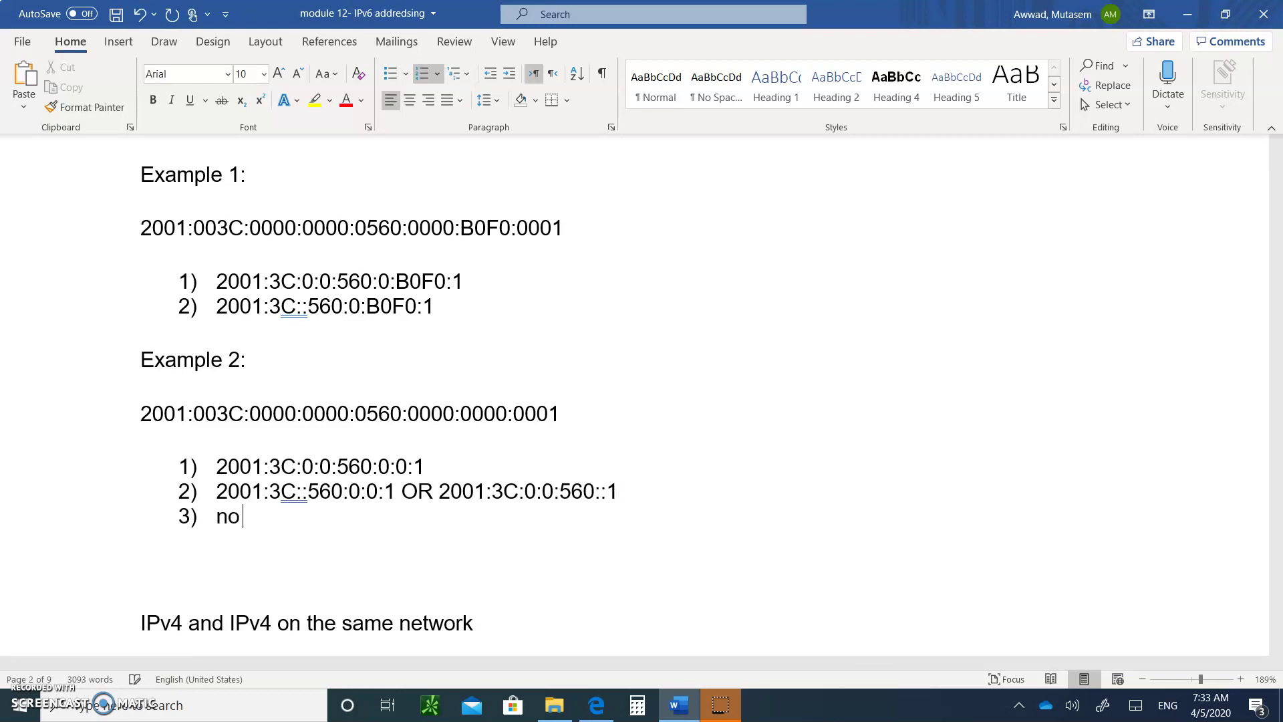
type("good 2001")
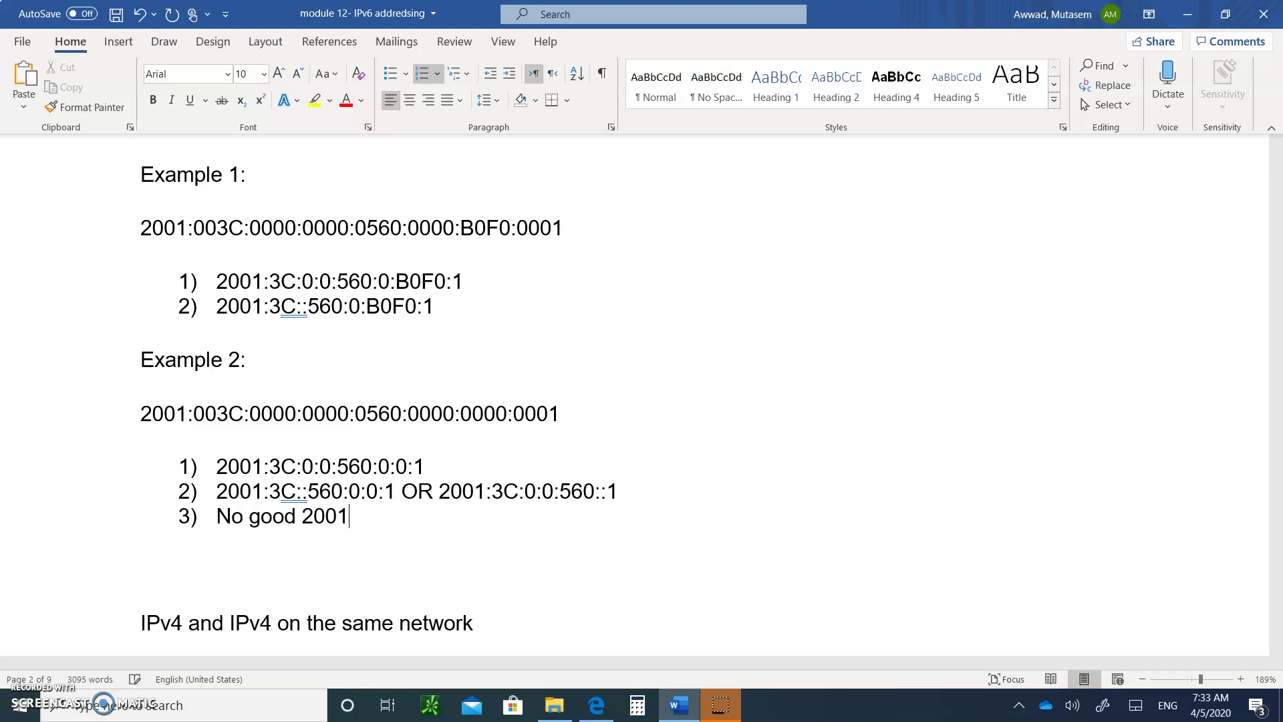
type(":3C::560::1")
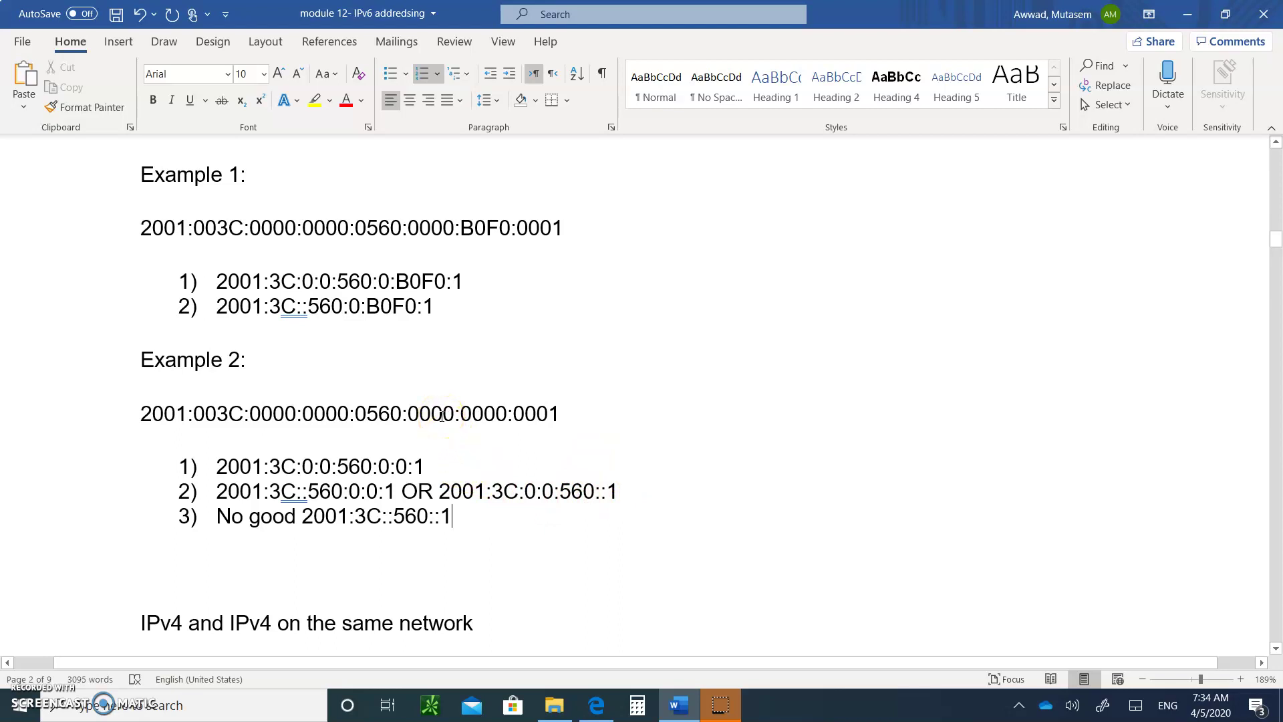
left_click(188, 552)
Delete the blank line above the coexistence heading and remove the wrong 4 from its second 'IPv4'.
left_click(146, 559)
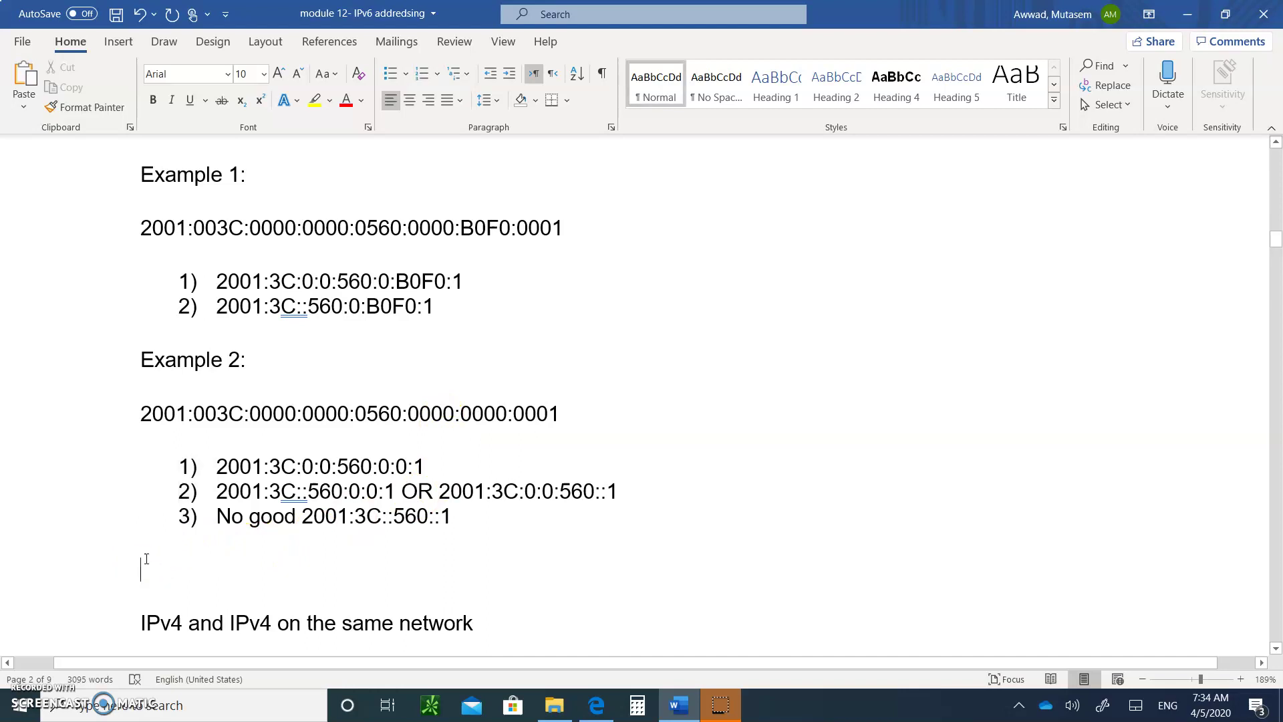
key("Delete")
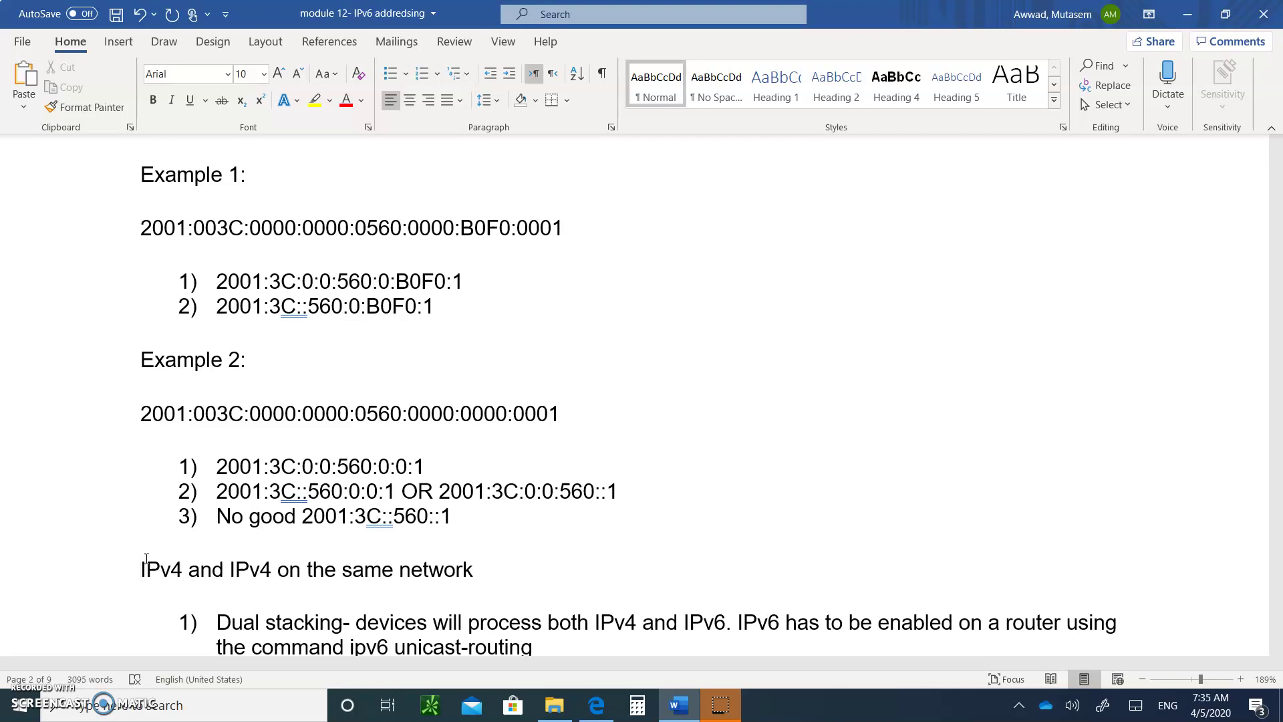
key("Down")
key("Down")
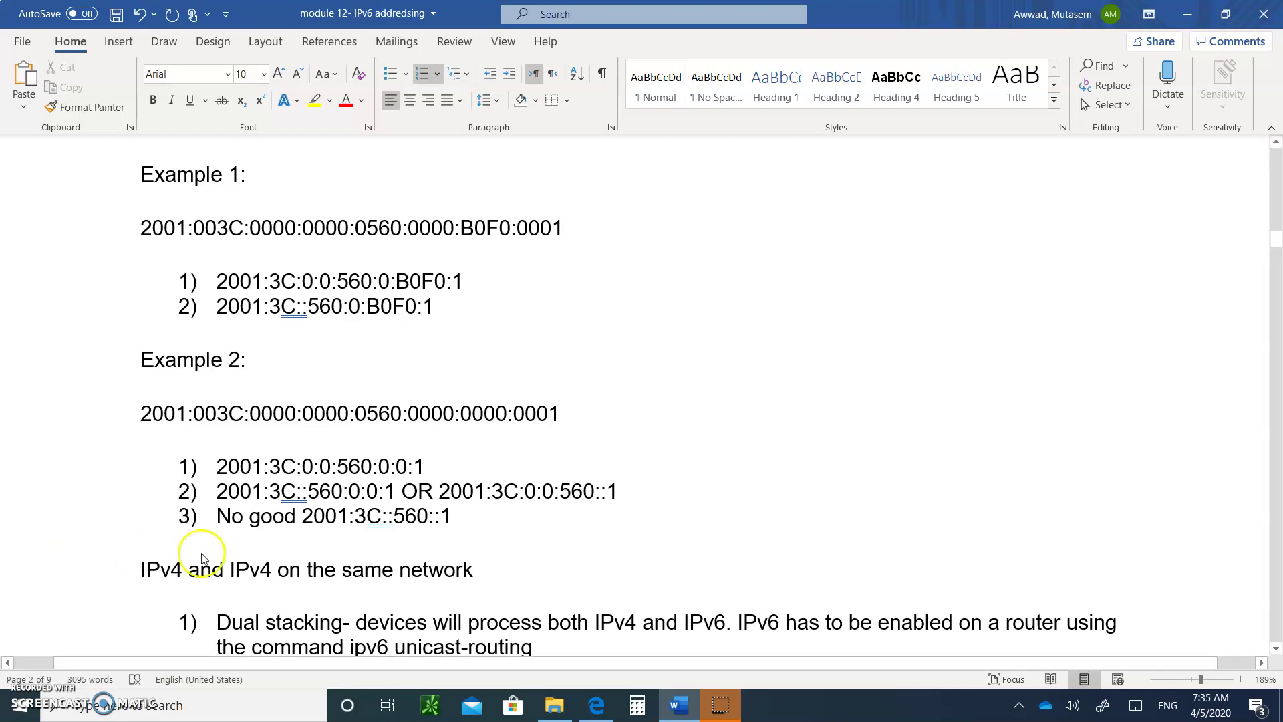
left_click(199, 593)
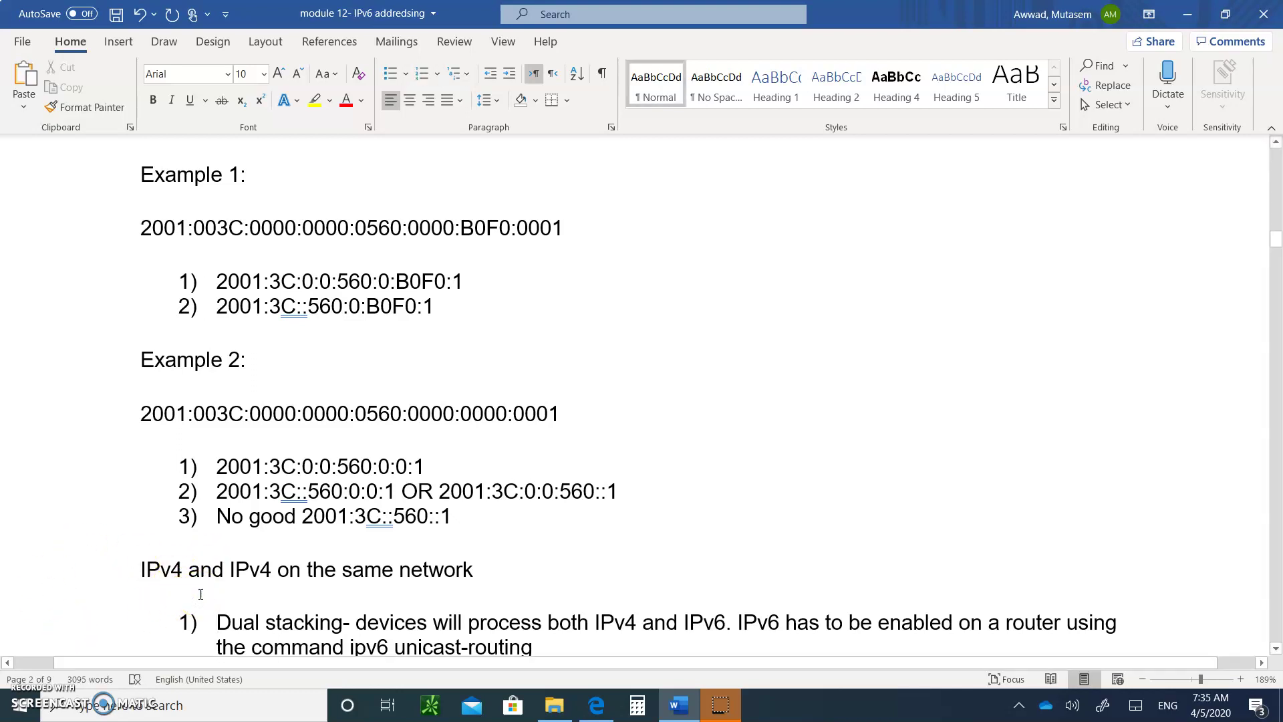
left_click(267, 570)
key("BackSpace")
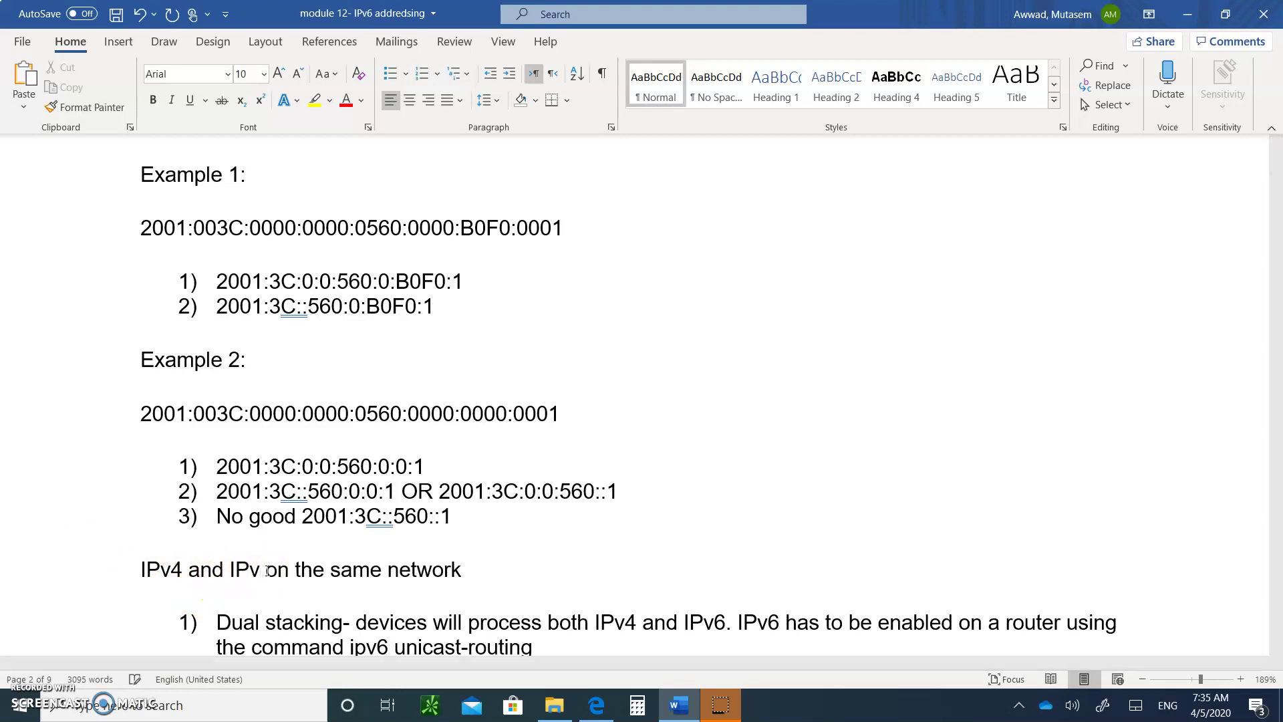
Complete the heading as 'IPv4 and IPv6 on the same network' and scroll to Manual configured Tunnel.
type("6")
scroll(641, 401, "down", 2)
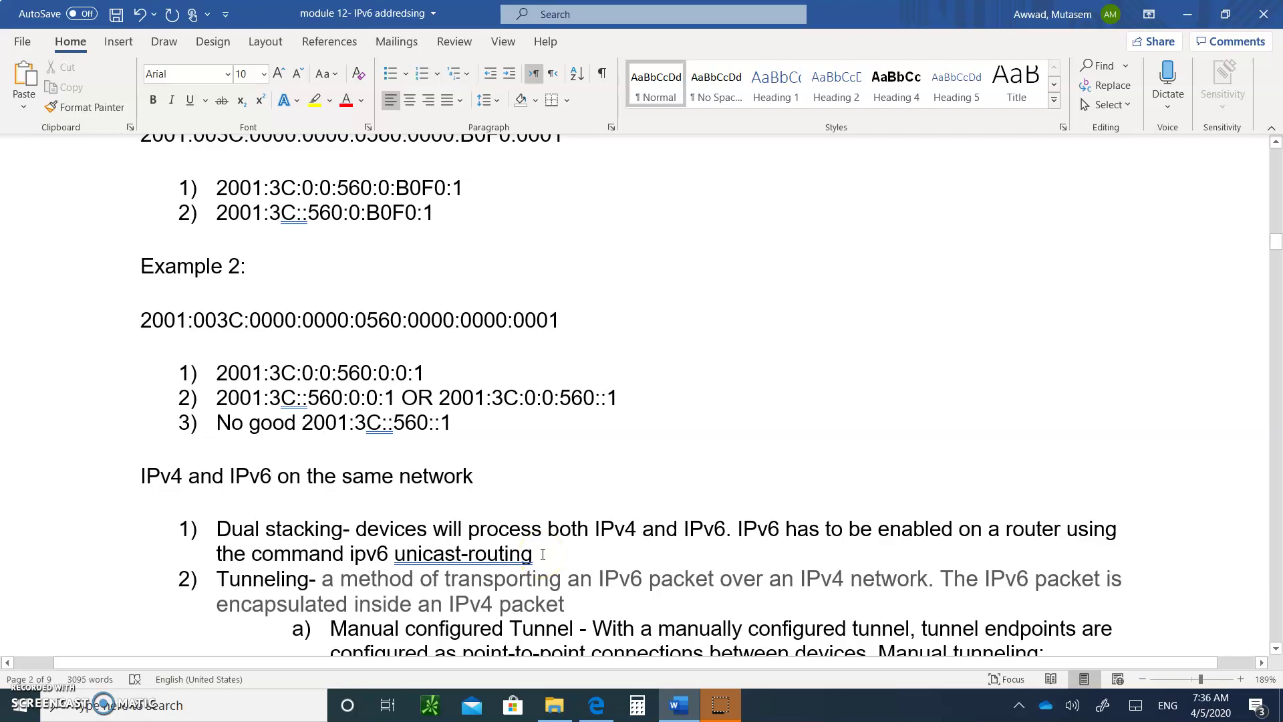
scroll(543, 553, "down", 3)
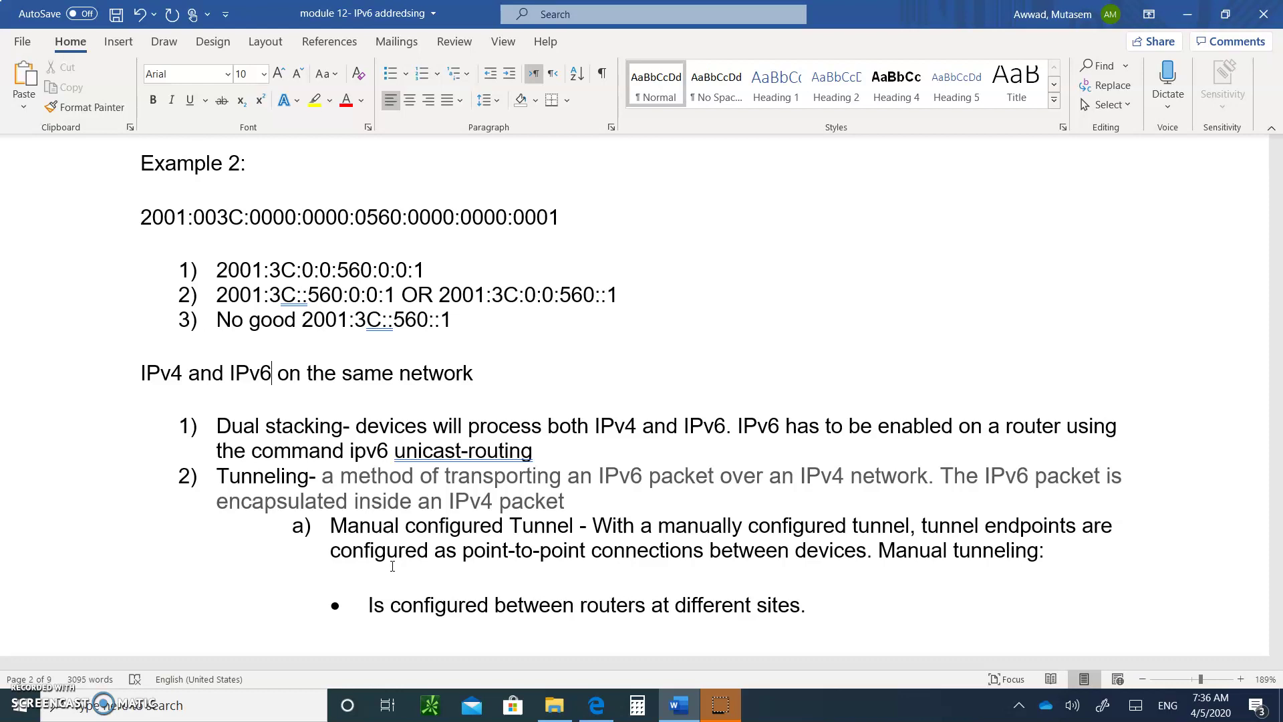
Scroll down through page 3 to the 6-to-4 Tunneling bullets and the ISATAP comparison paragraph.
scroll(392, 566, "down", 5)
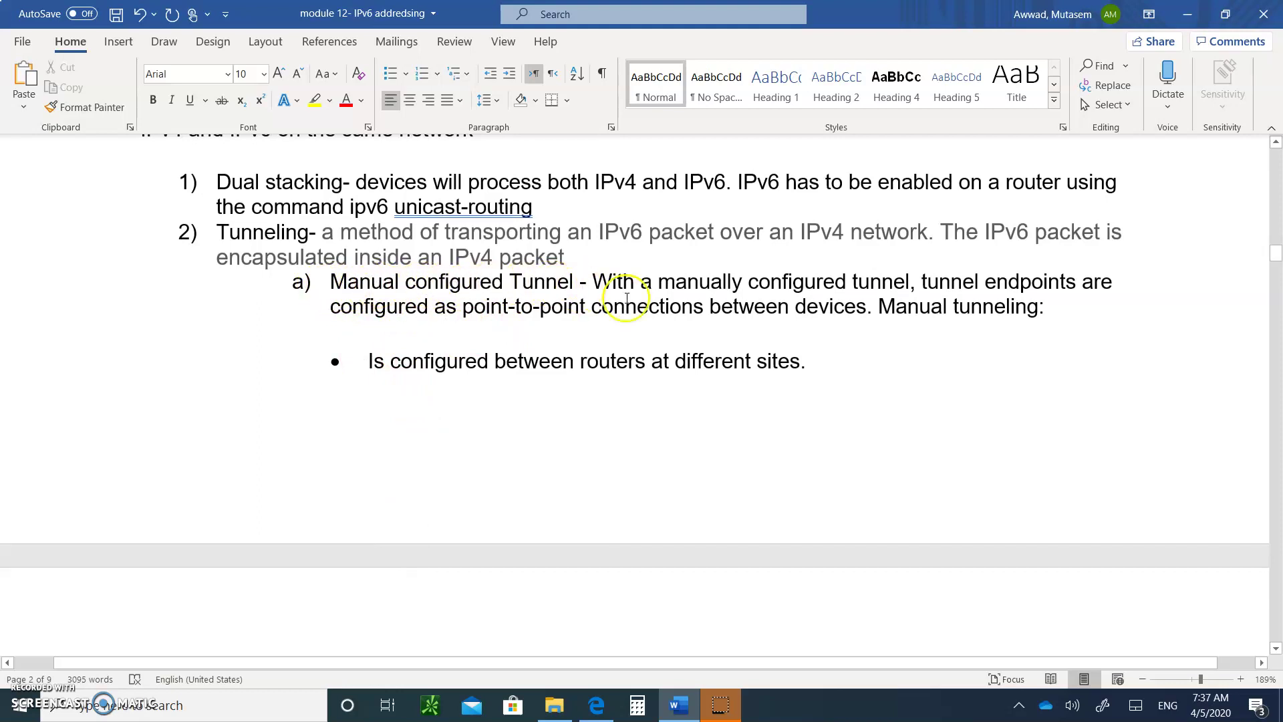
scroll(648, 293, "down", 3)
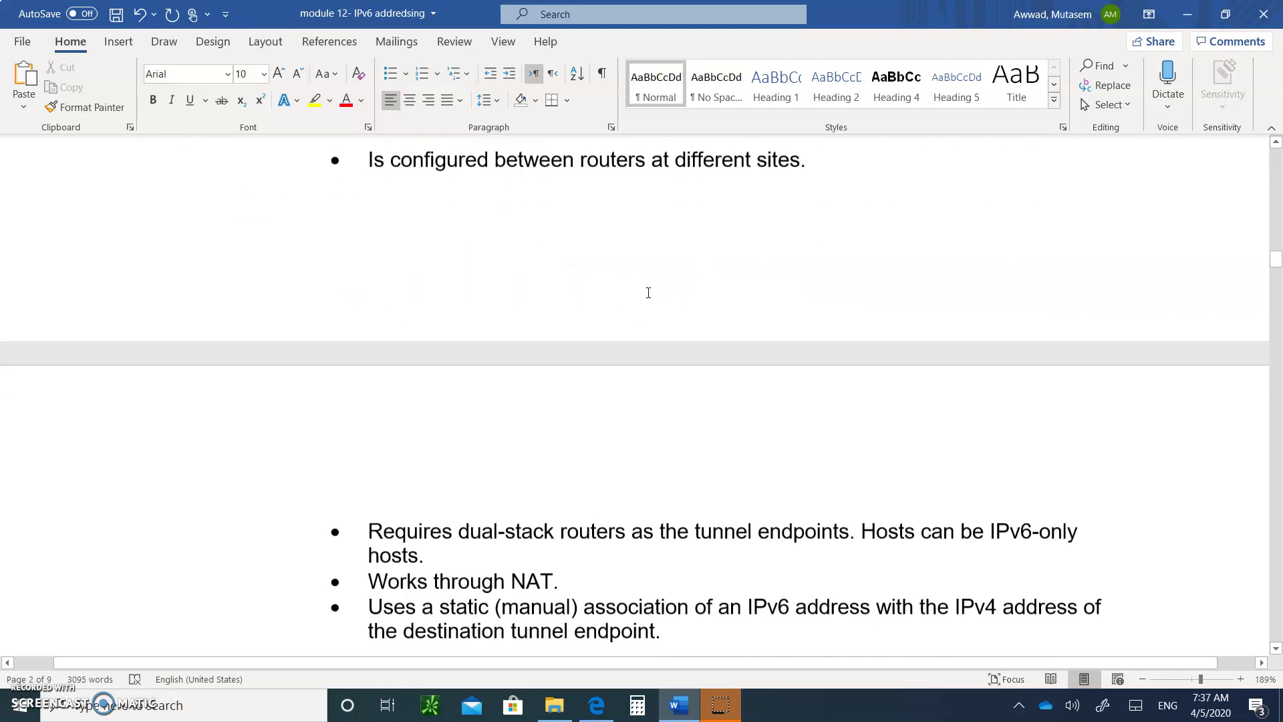
scroll(648, 293, "down", 1)
scroll(648, 293, "down", 1)
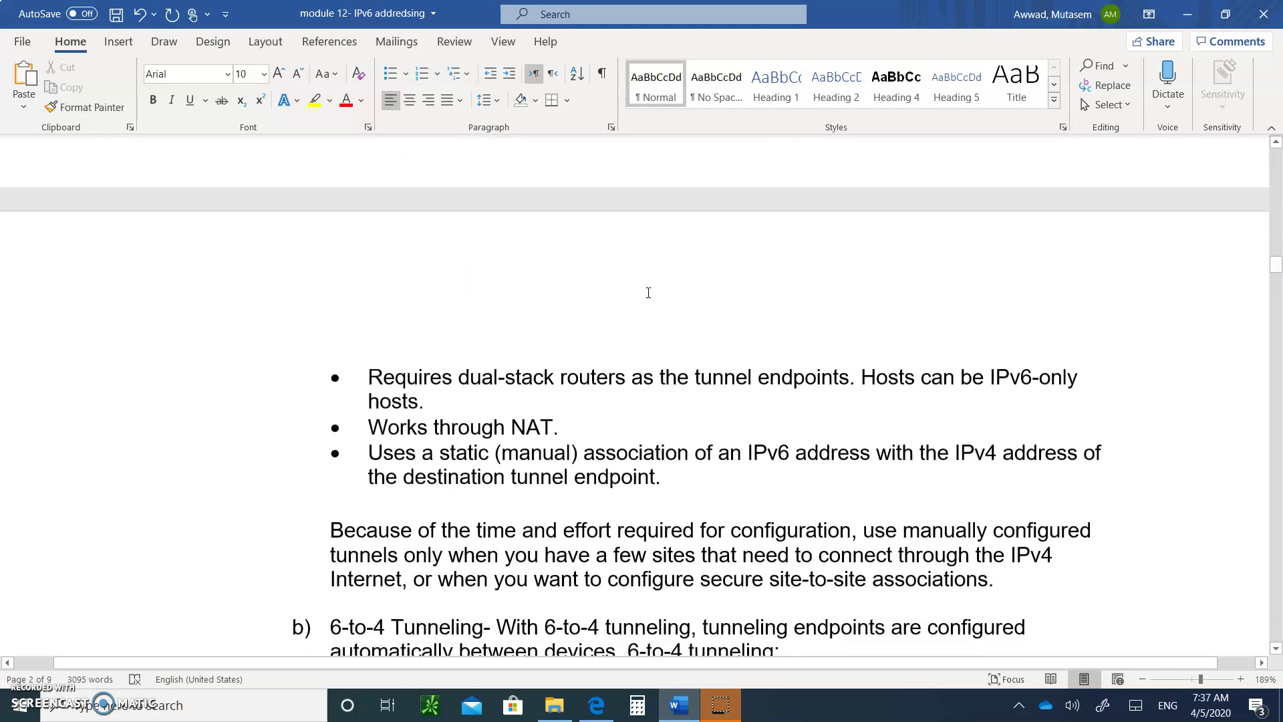
scroll(648, 293, "down", 1)
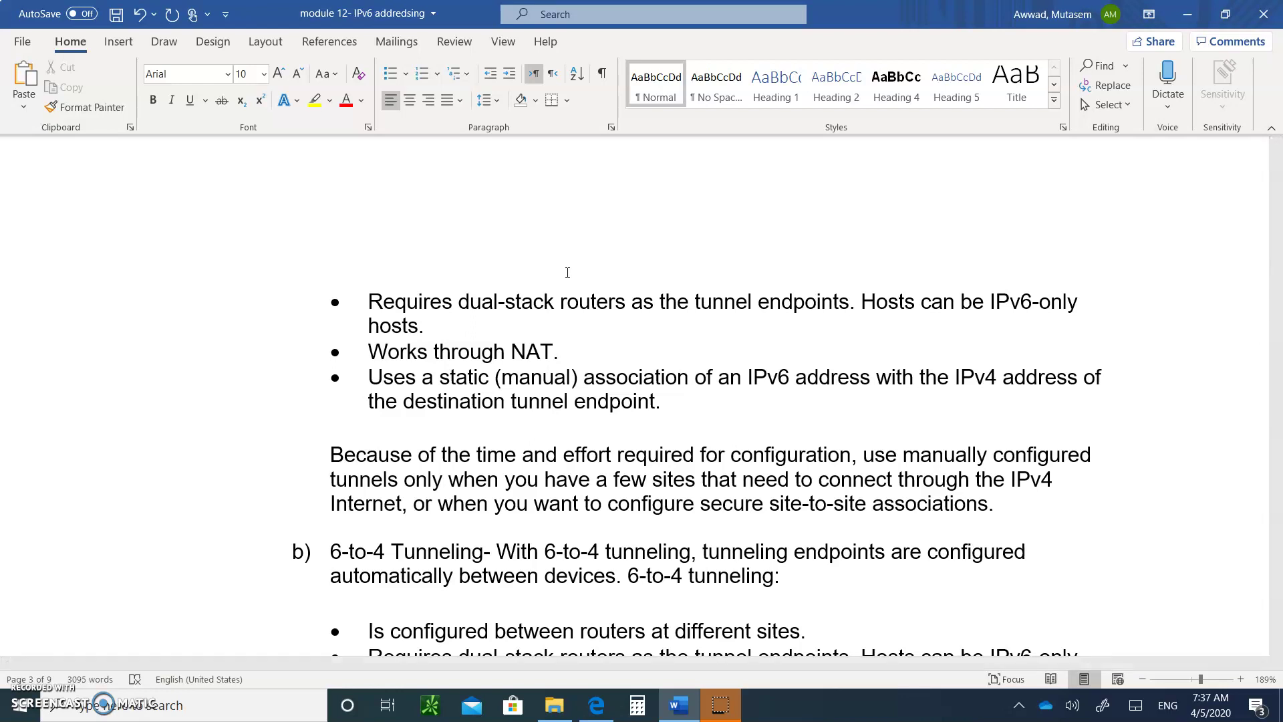
scroll(567, 272, "down", 3)
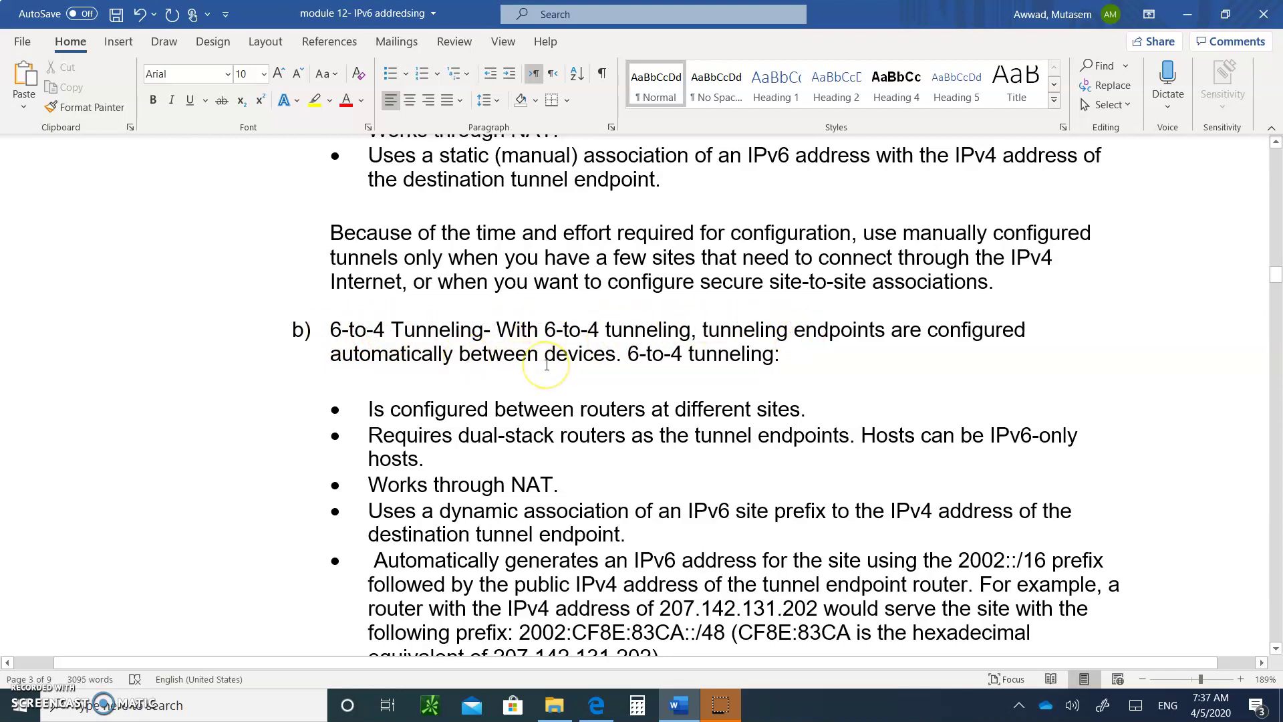
scroll(574, 389, "down", 2)
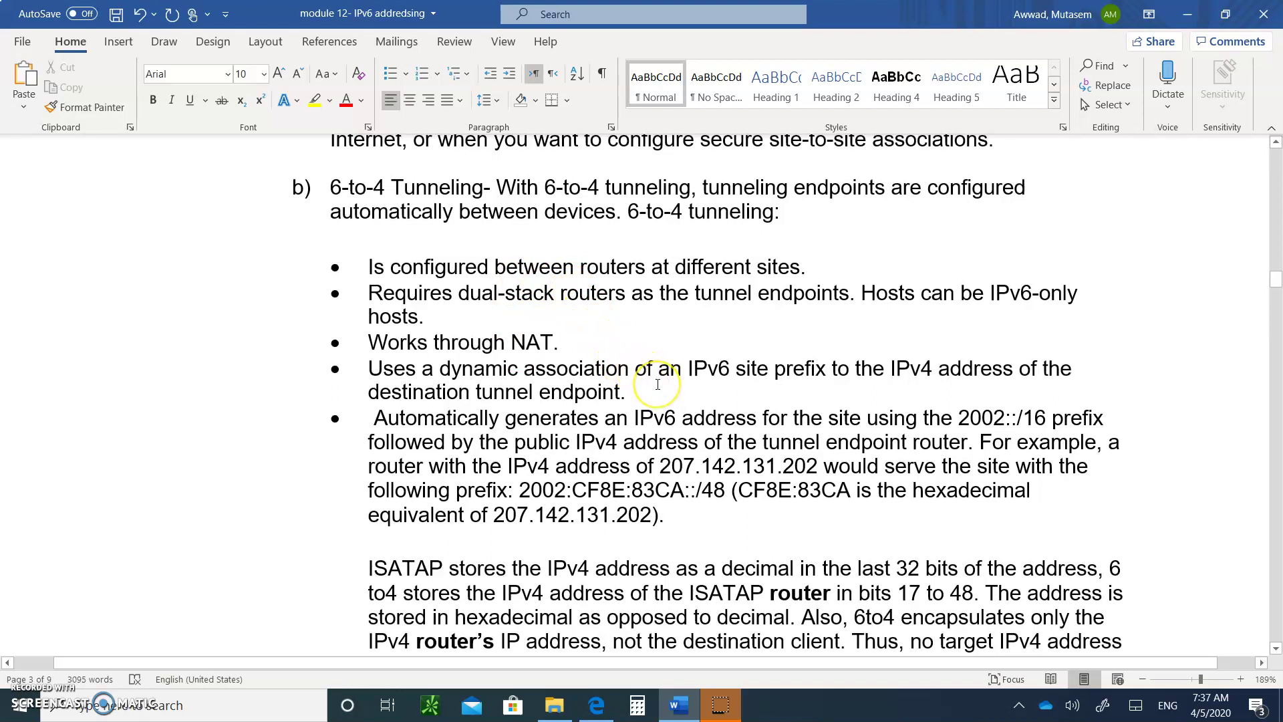
Scroll down to ISATAP subpoint c) and its bullets on FE80::/16 and 0000:5EFE link-local addresses.
scroll(657, 384, "down", 1)
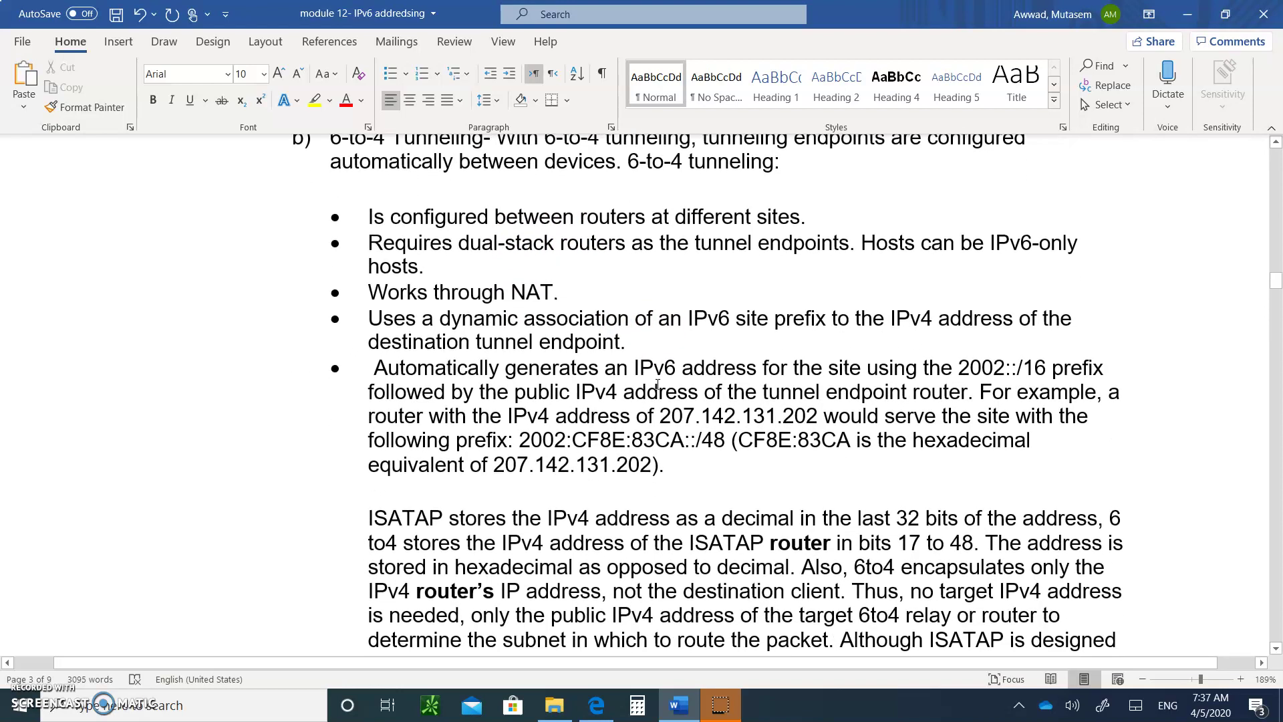
scroll(657, 384, "down", 9)
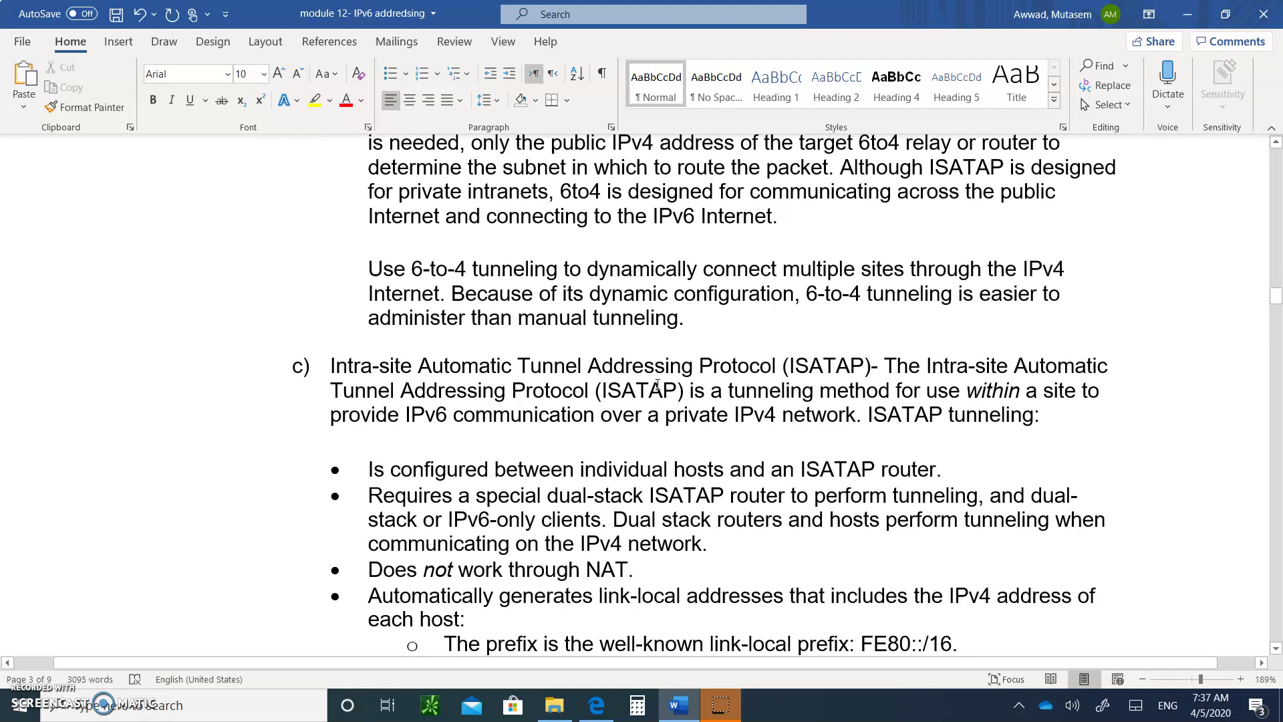
scroll(657, 384, "down", 2)
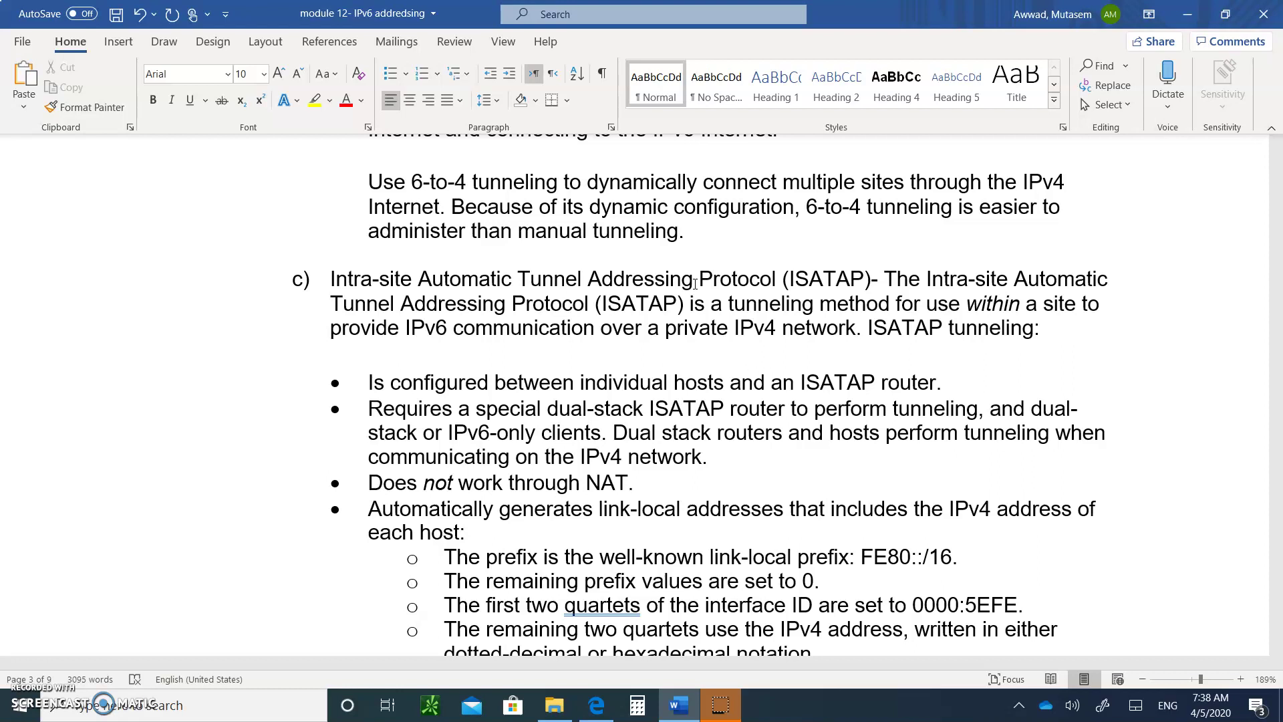
scroll(695, 283, "down", 3)
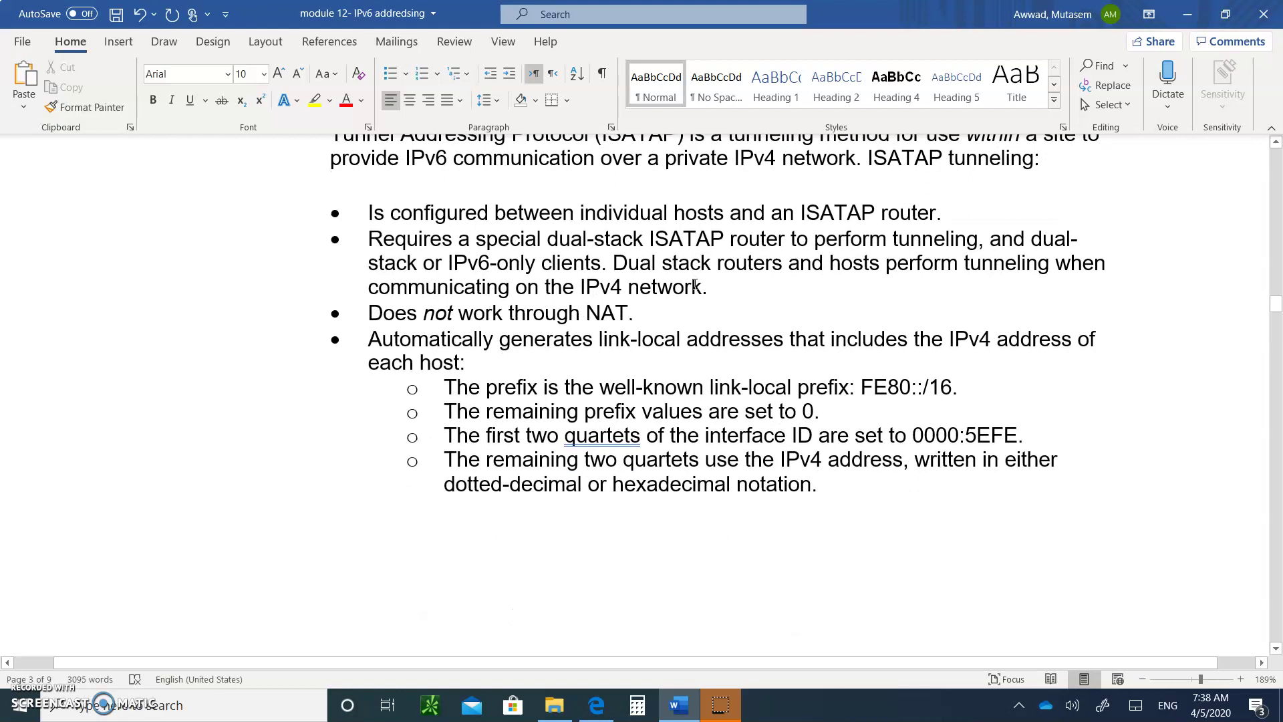
scroll(695, 283, "down", 6)
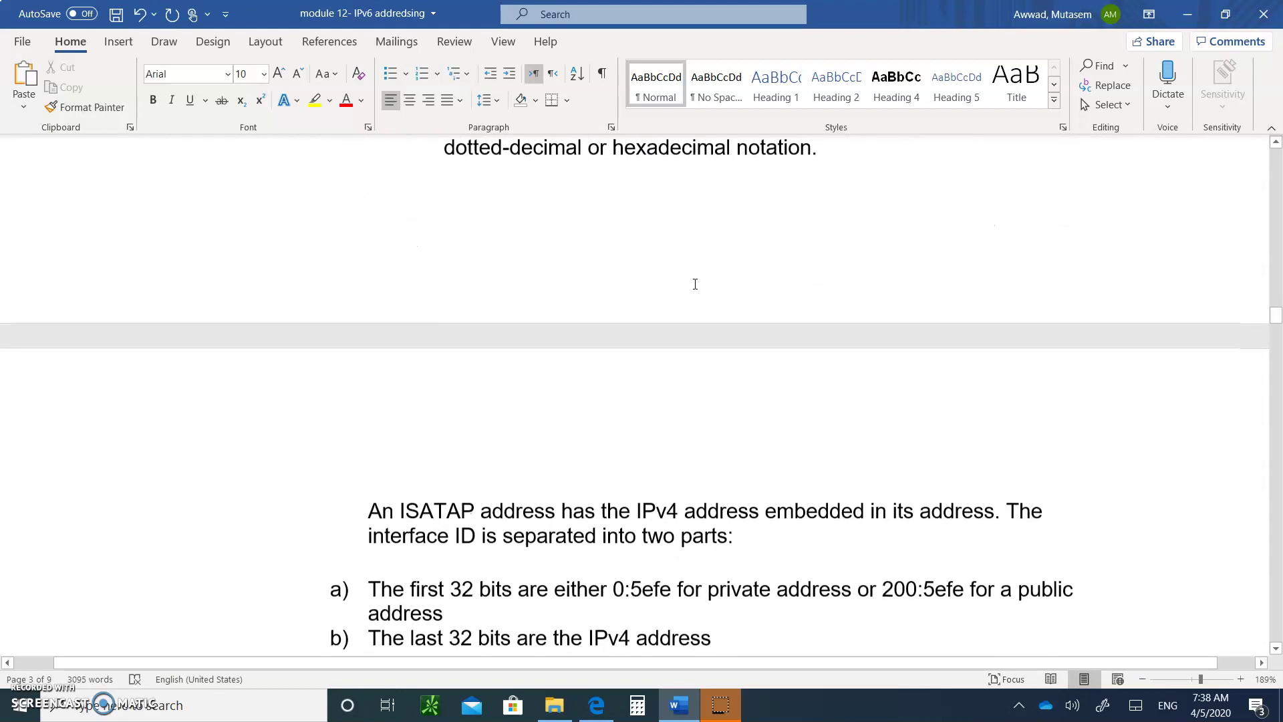
scroll(694, 283, "down", 3)
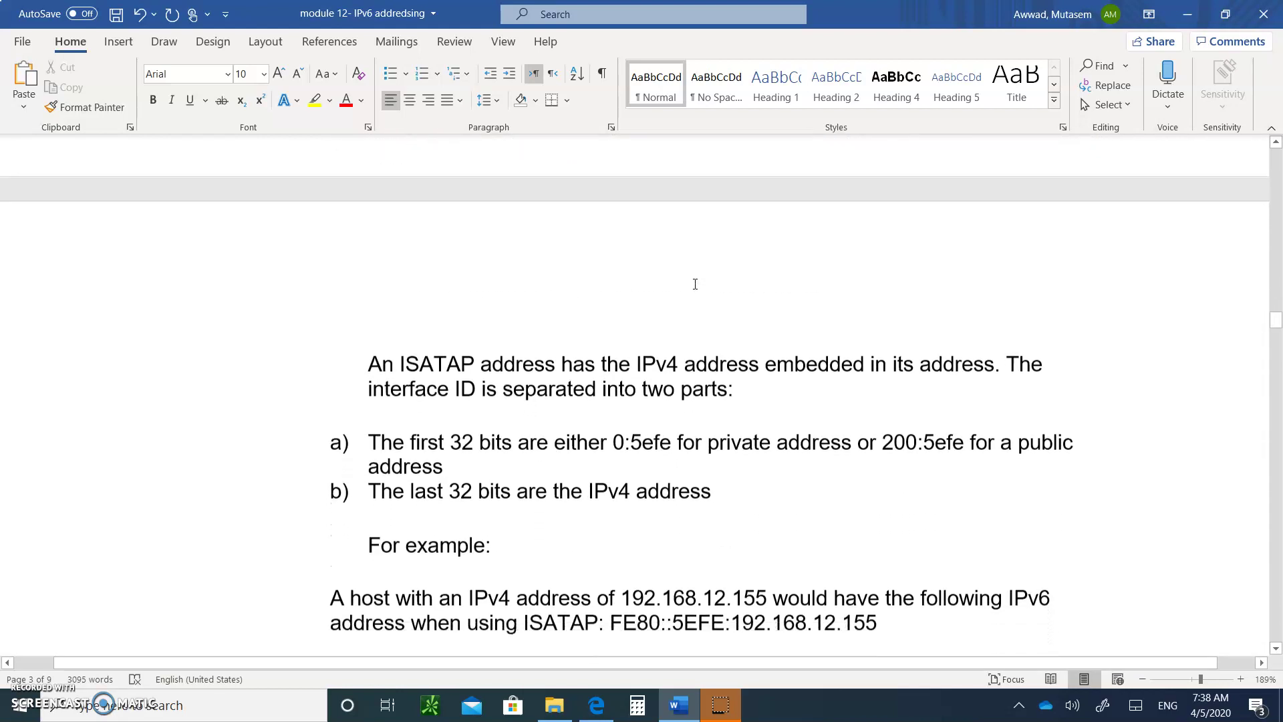
scroll(695, 284, "down", 1)
scroll(640, 409, "down", 3)
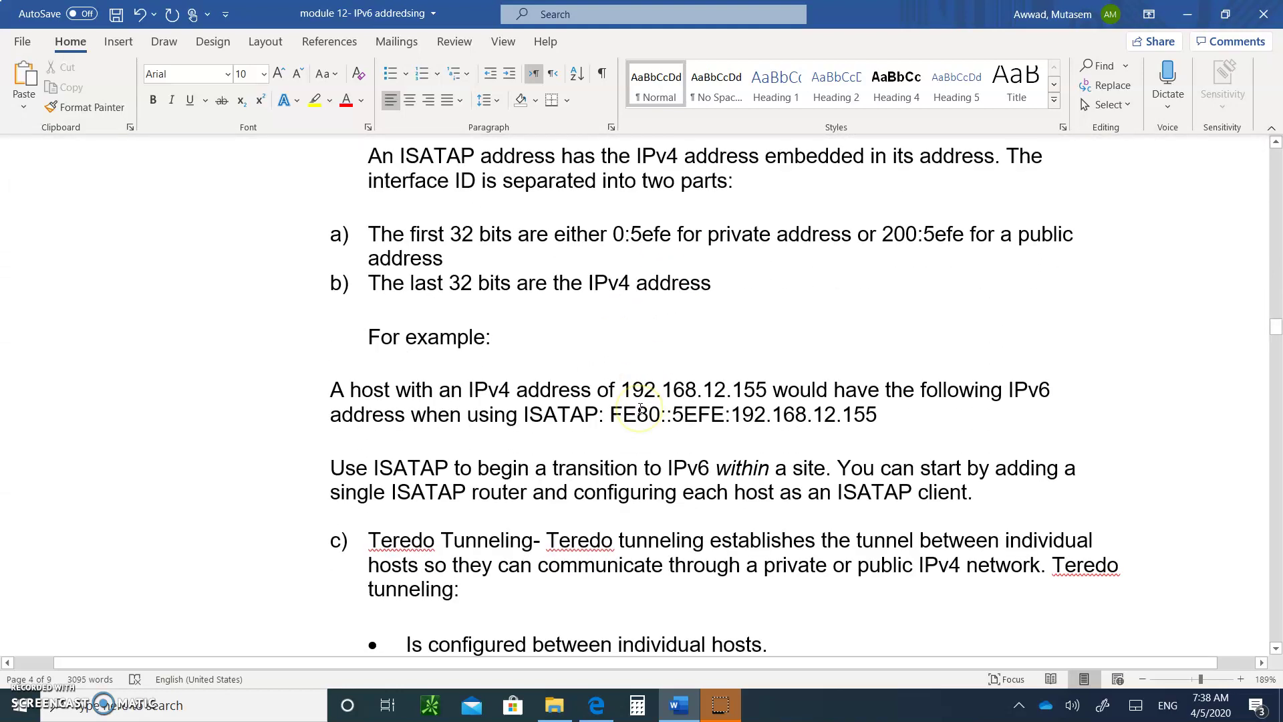
scroll(640, 409, "up", 2)
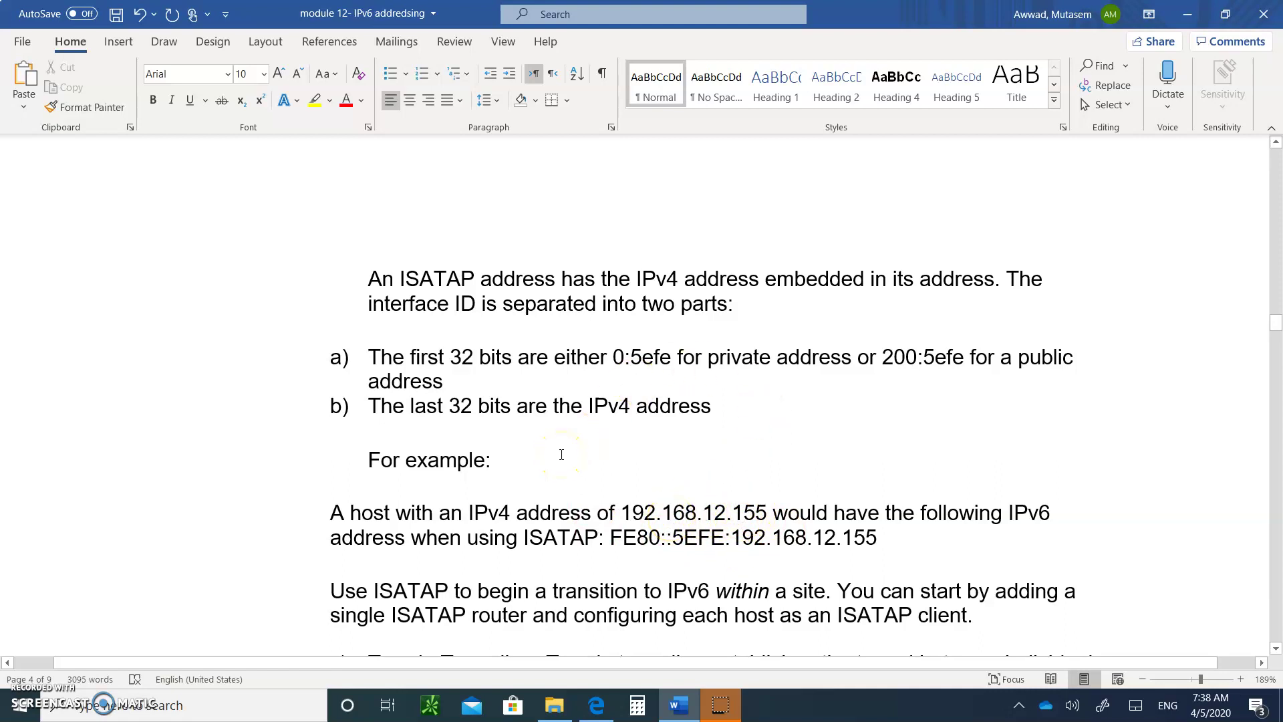
scroll(562, 453, "up", 4)
scroll(561, 454, "up", 5)
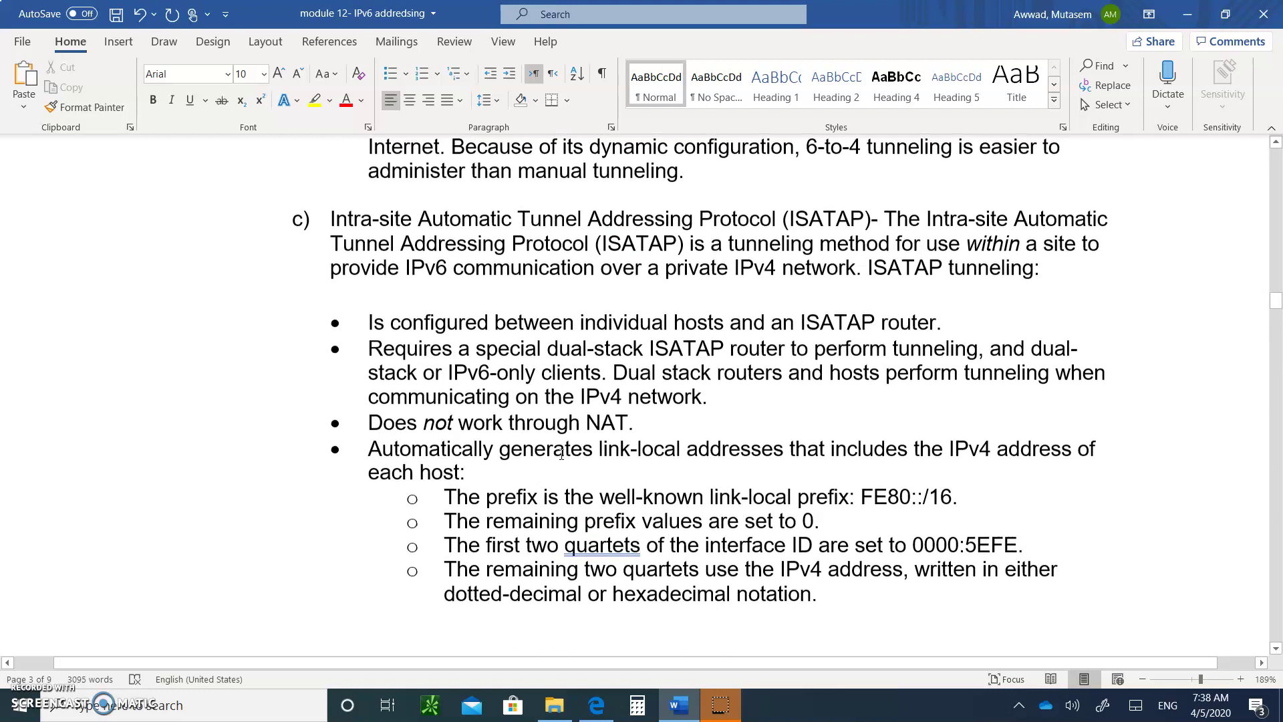
scroll(561, 454, "down", 5)
scroll(561, 455, "down", 3)
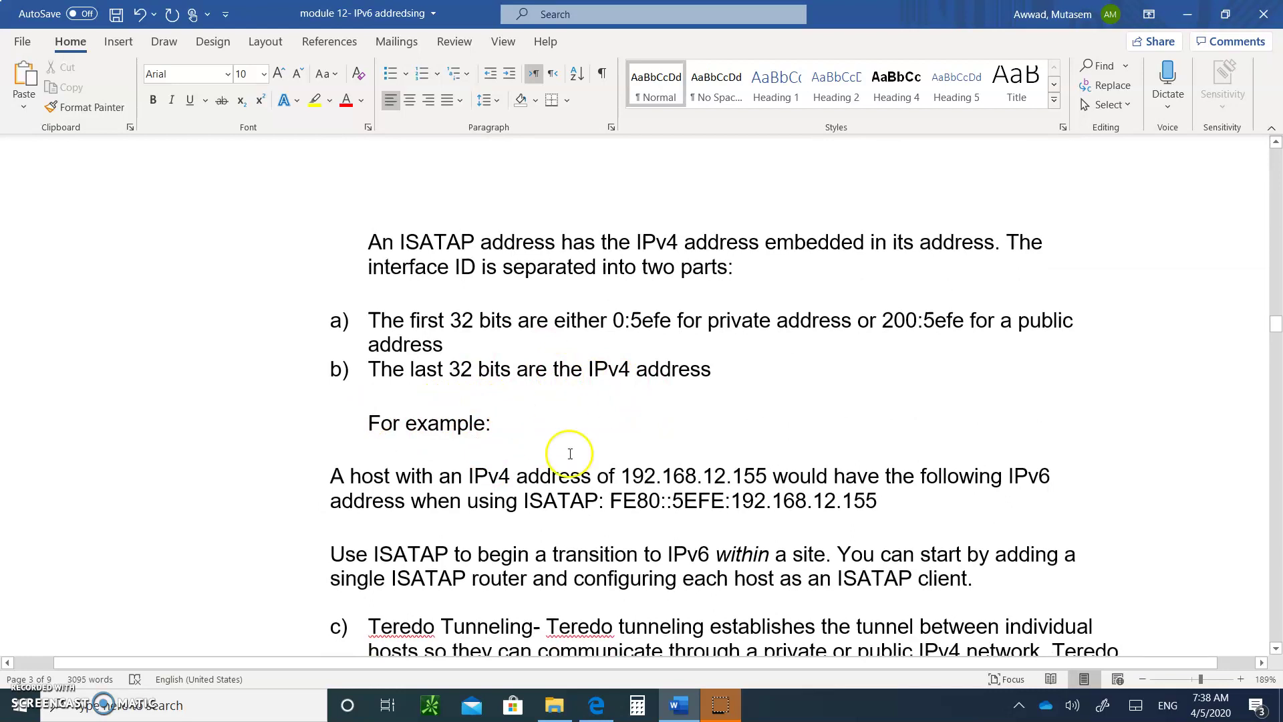
scroll(429, 395, "down", 3)
scroll(513, 389, "up", 3)
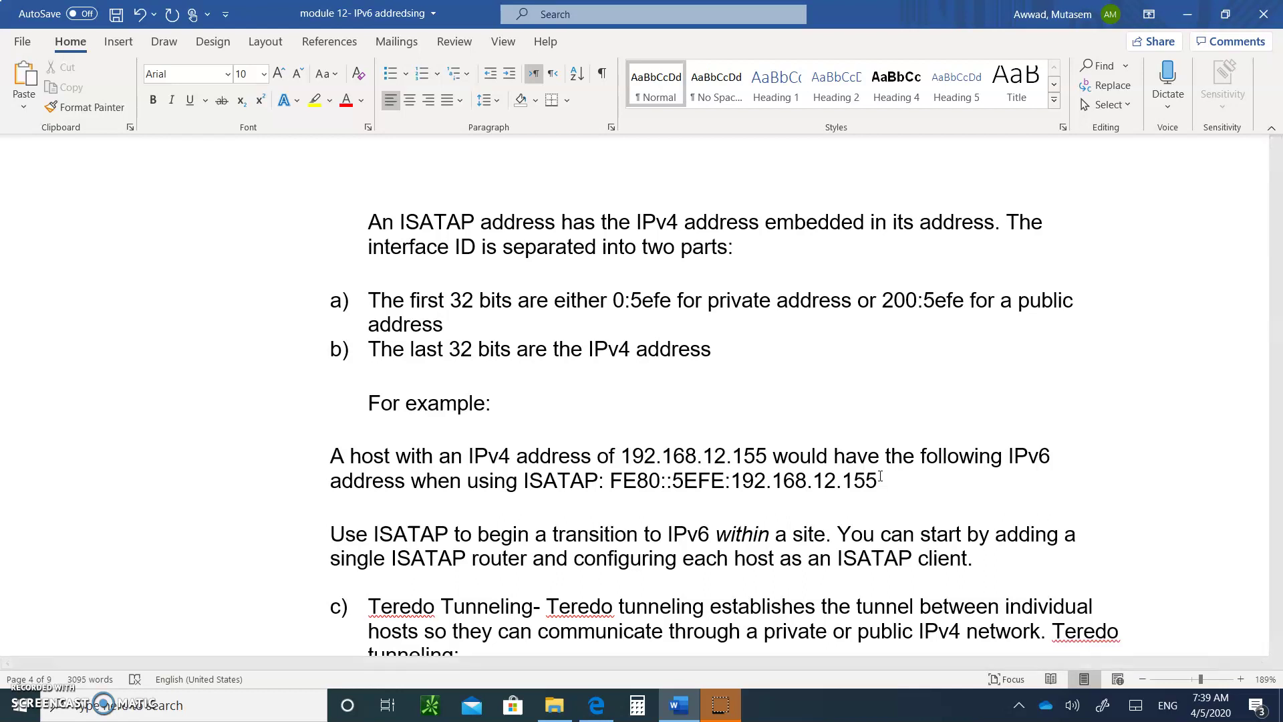
scroll(880, 476, "down", 3)
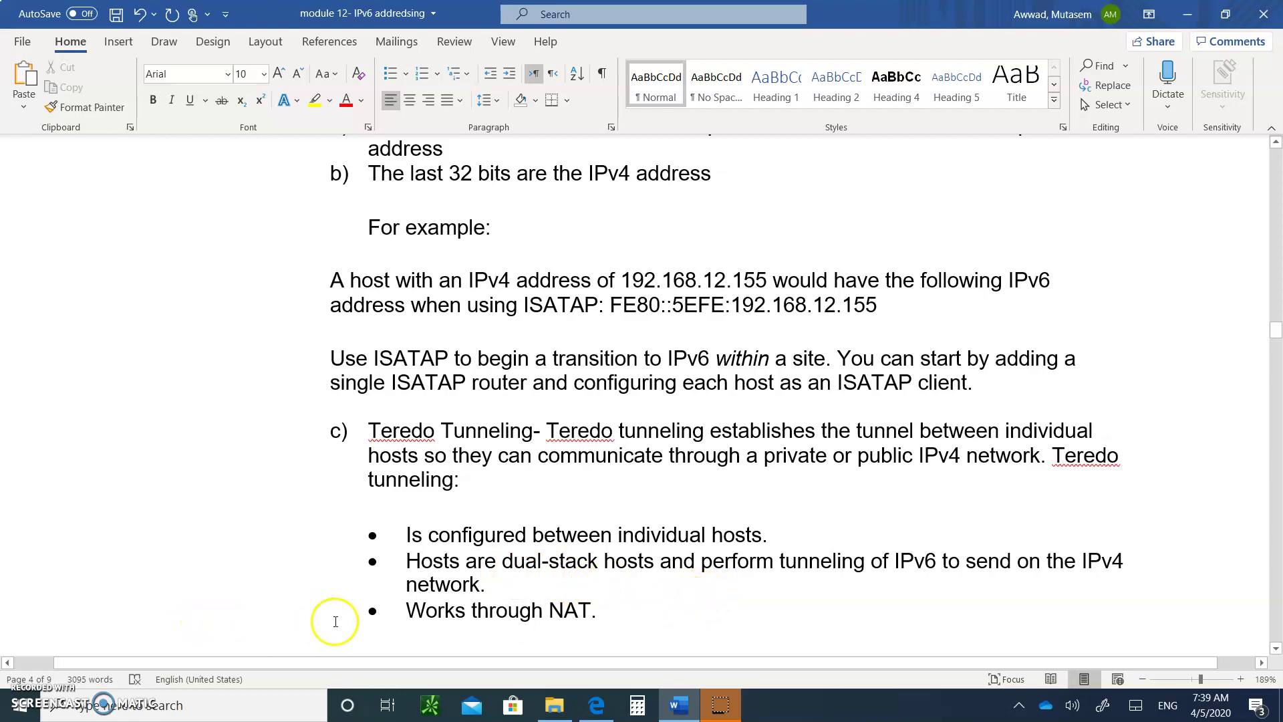
left_click(455, 610)
scroll(565, 559, "down", 1)
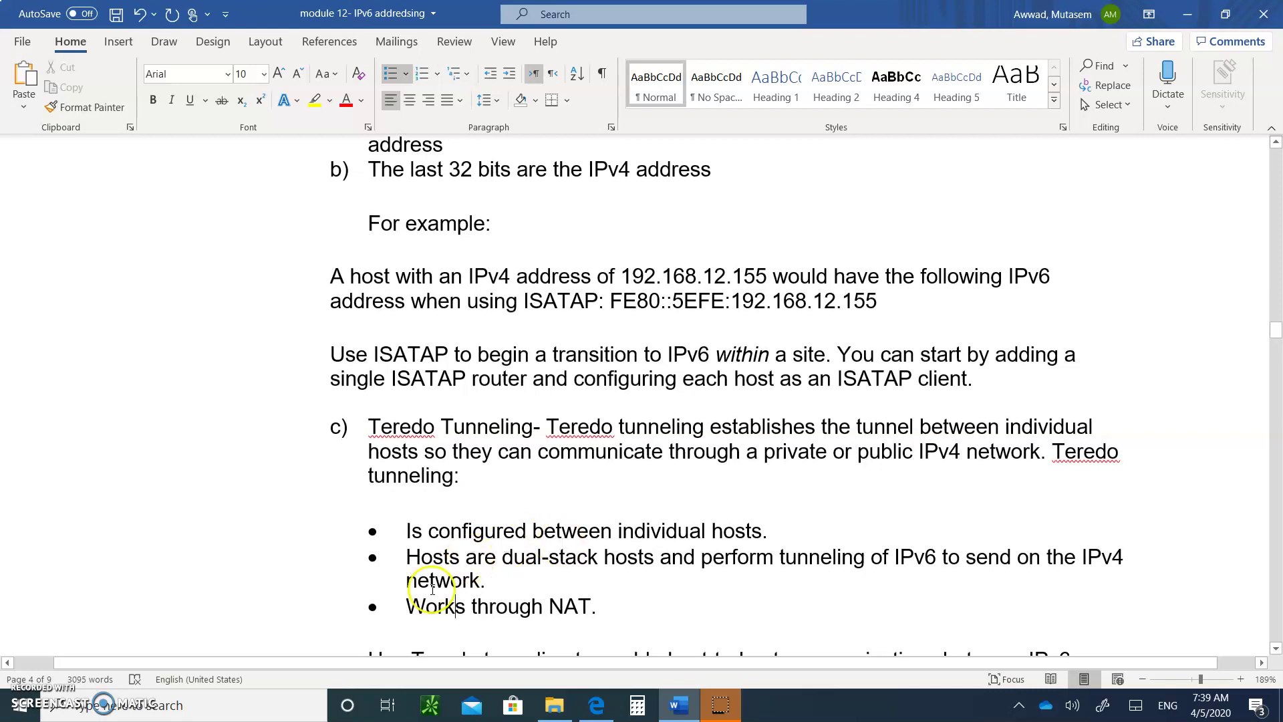
scroll(431, 591, "down", 3)
scroll(433, 590, "down", 1)
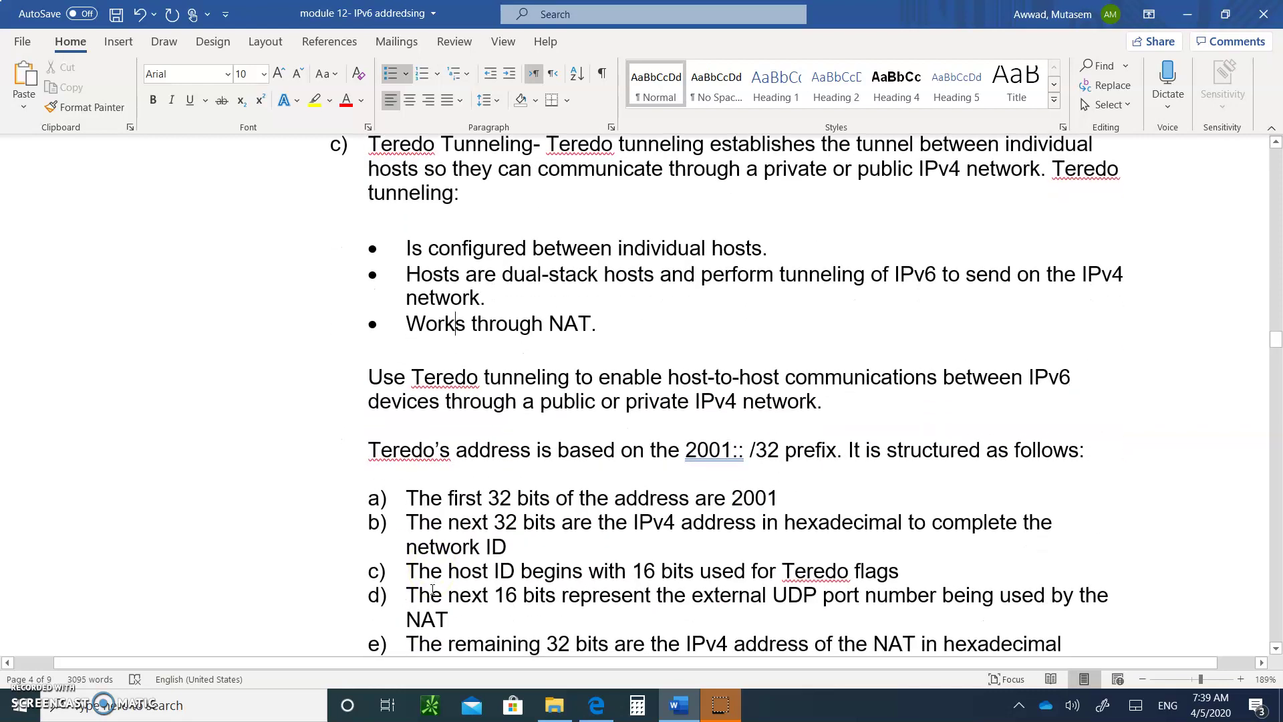
scroll(433, 590, "down", 1)
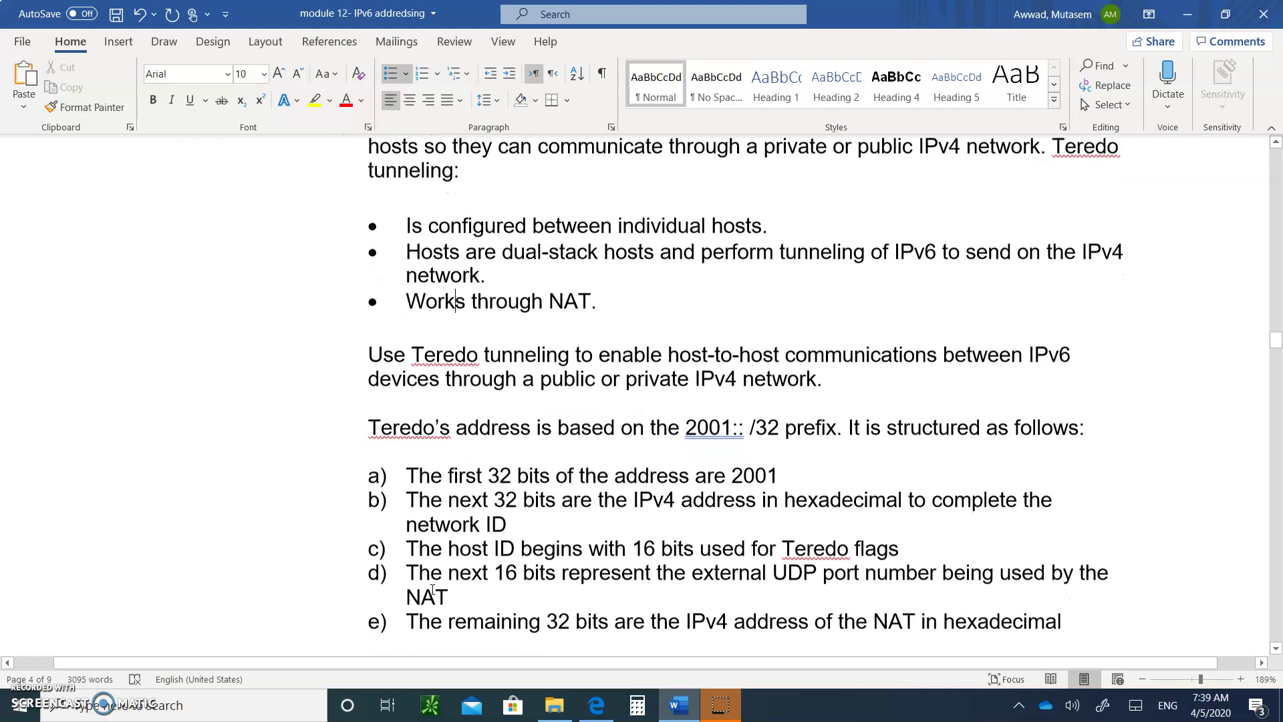
scroll(432, 590, "down", 3)
scroll(433, 589, "up", 1)
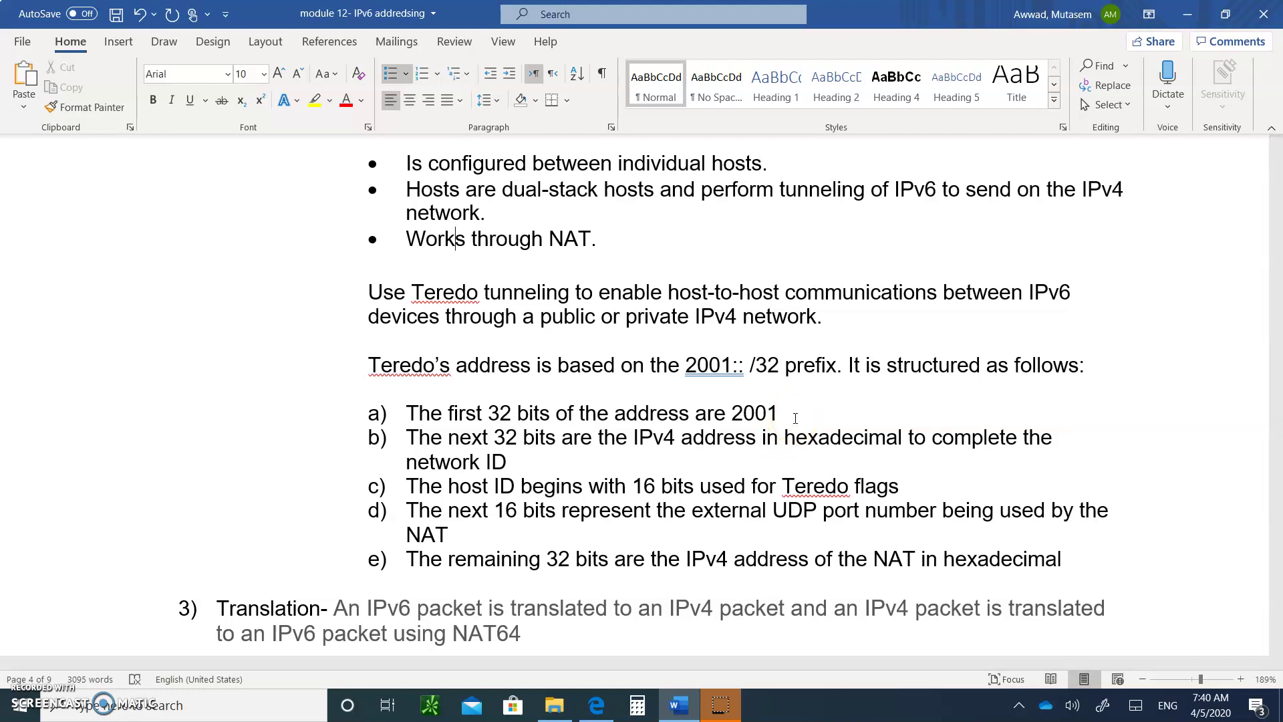
scroll(795, 418, "down", 1)
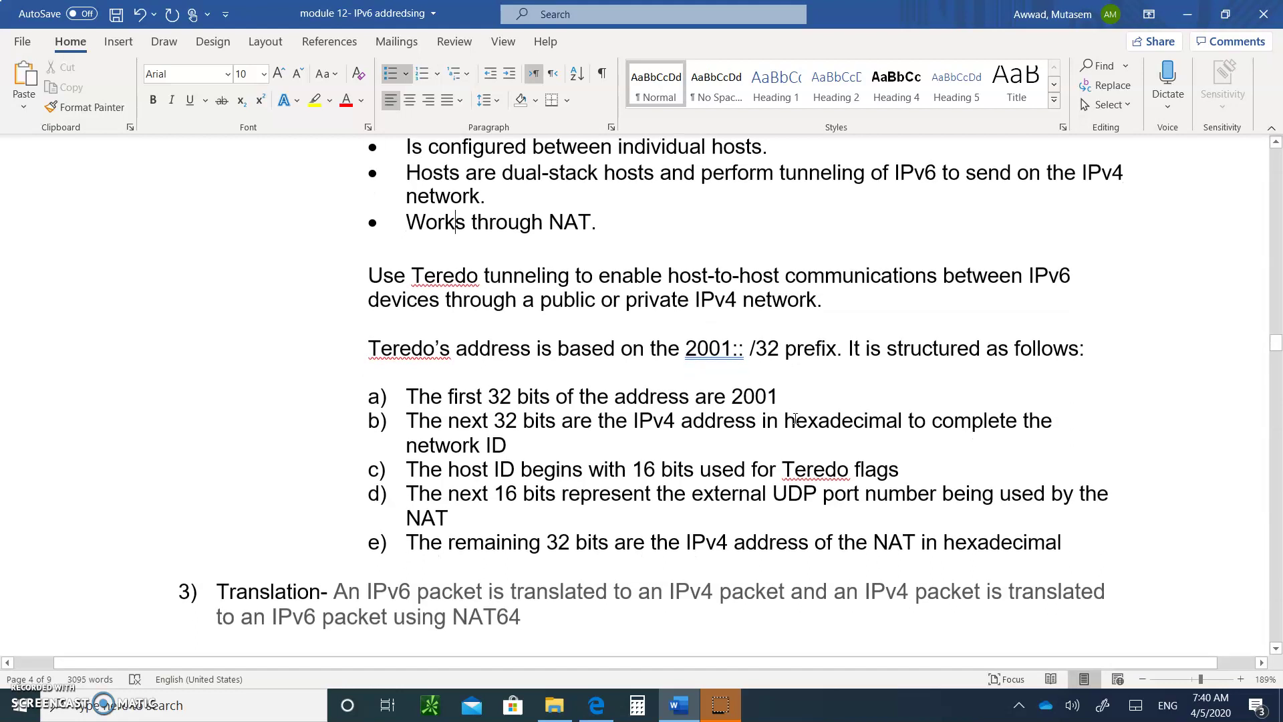
scroll(795, 418, "up", 15)
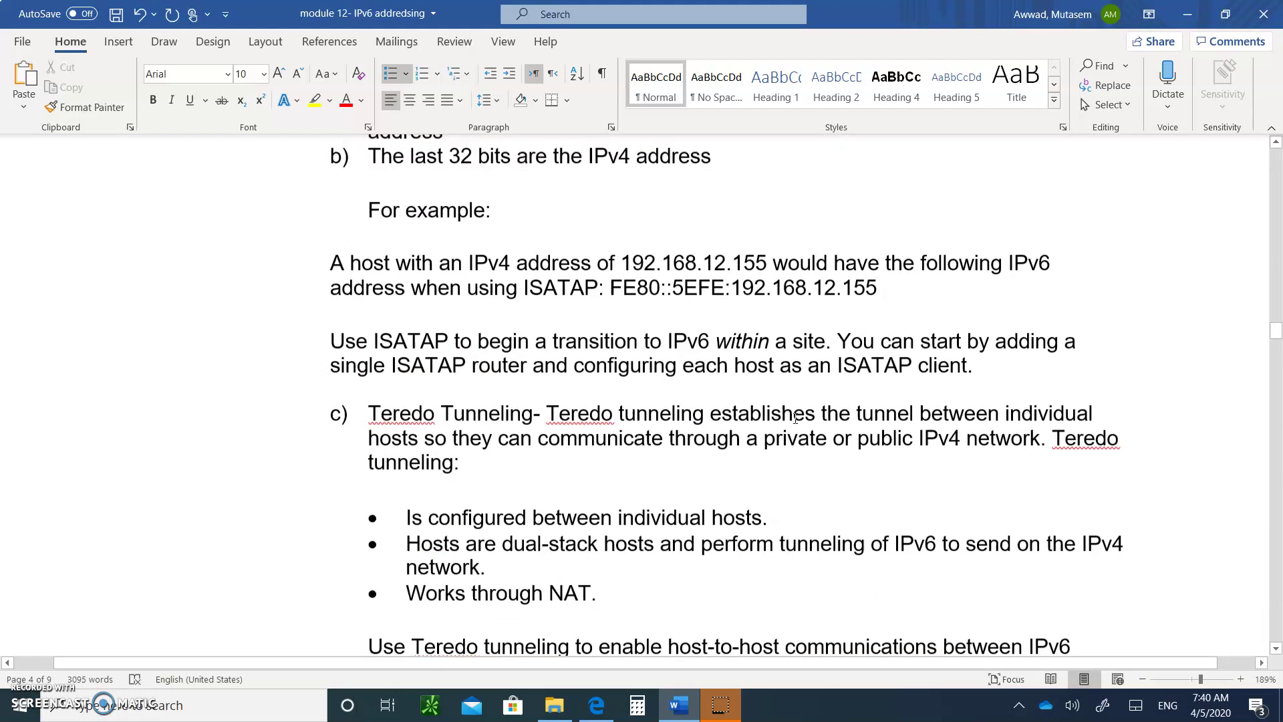
scroll(795, 418, "up", 15)
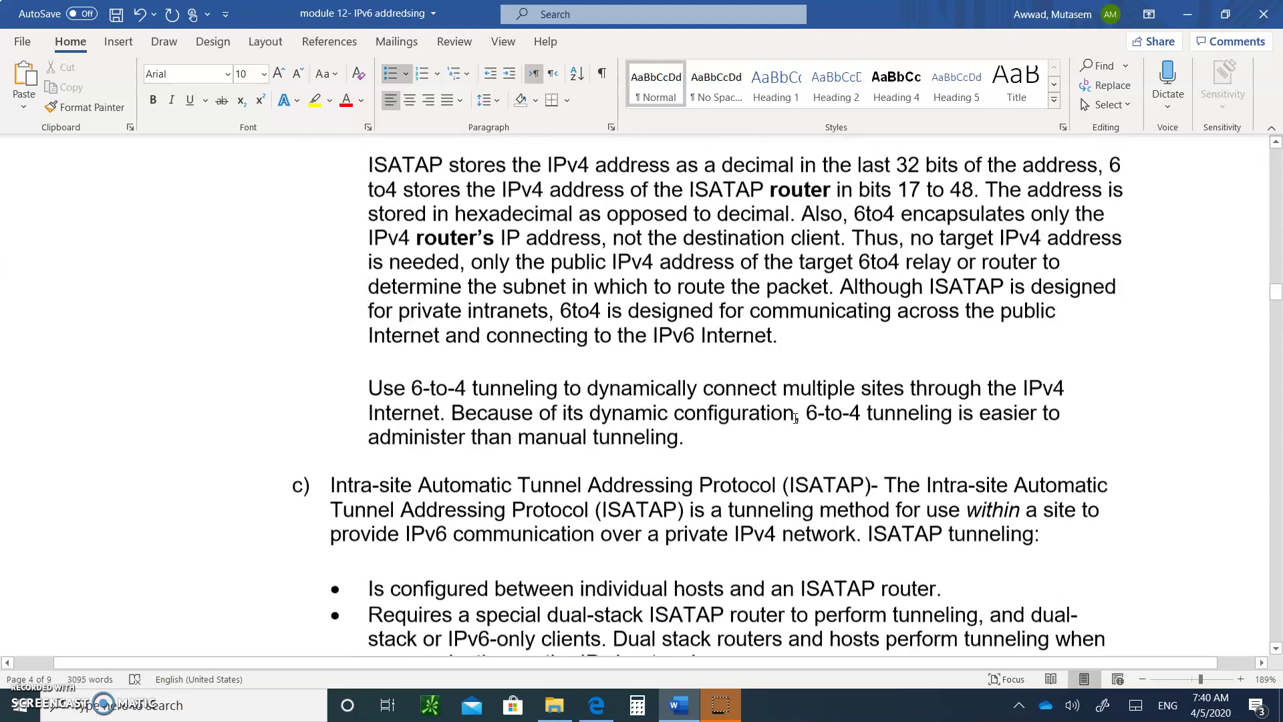
scroll(795, 418, "down", 7)
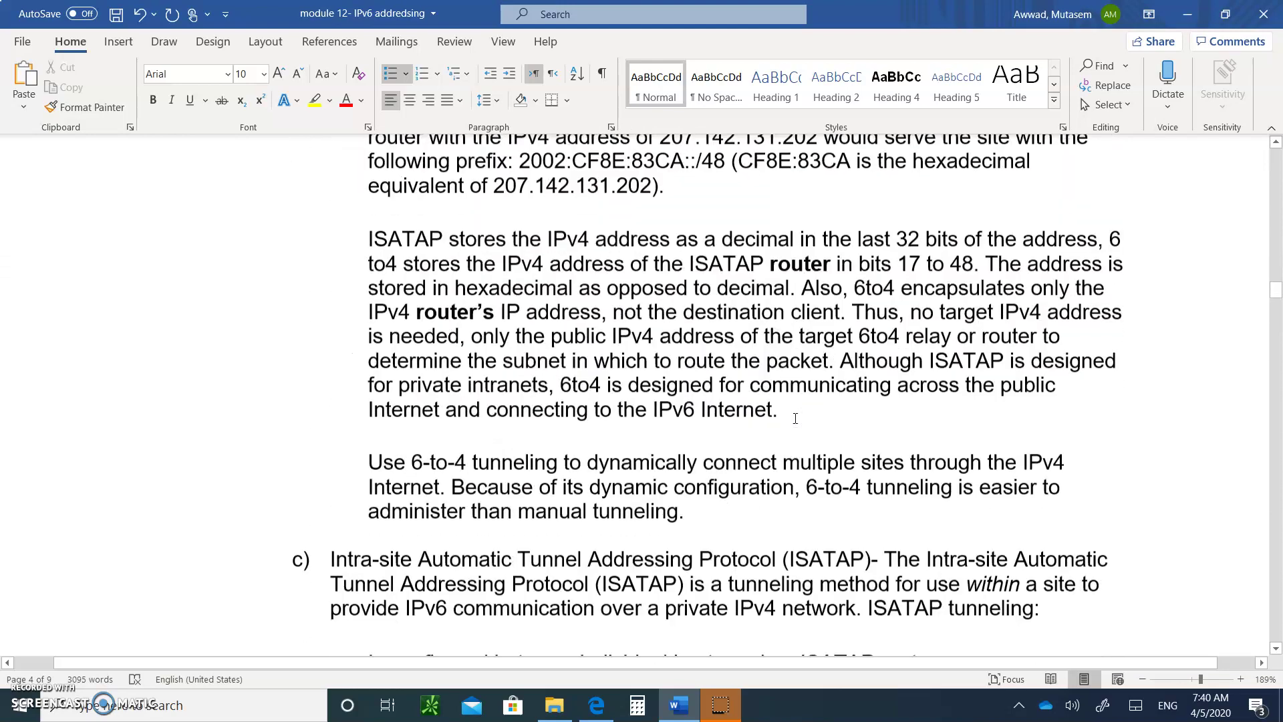
scroll(795, 418, "up", 10)
scroll(795, 418, "up", 1)
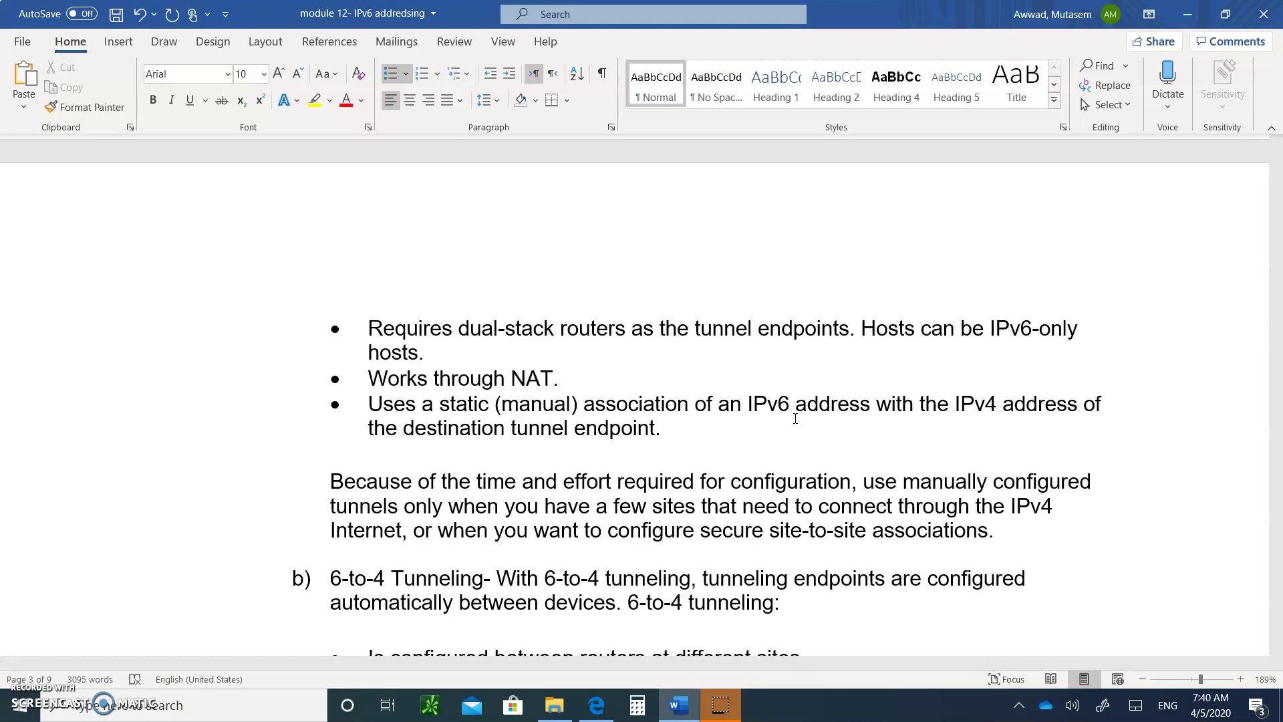
scroll(795, 418, "down", 15)
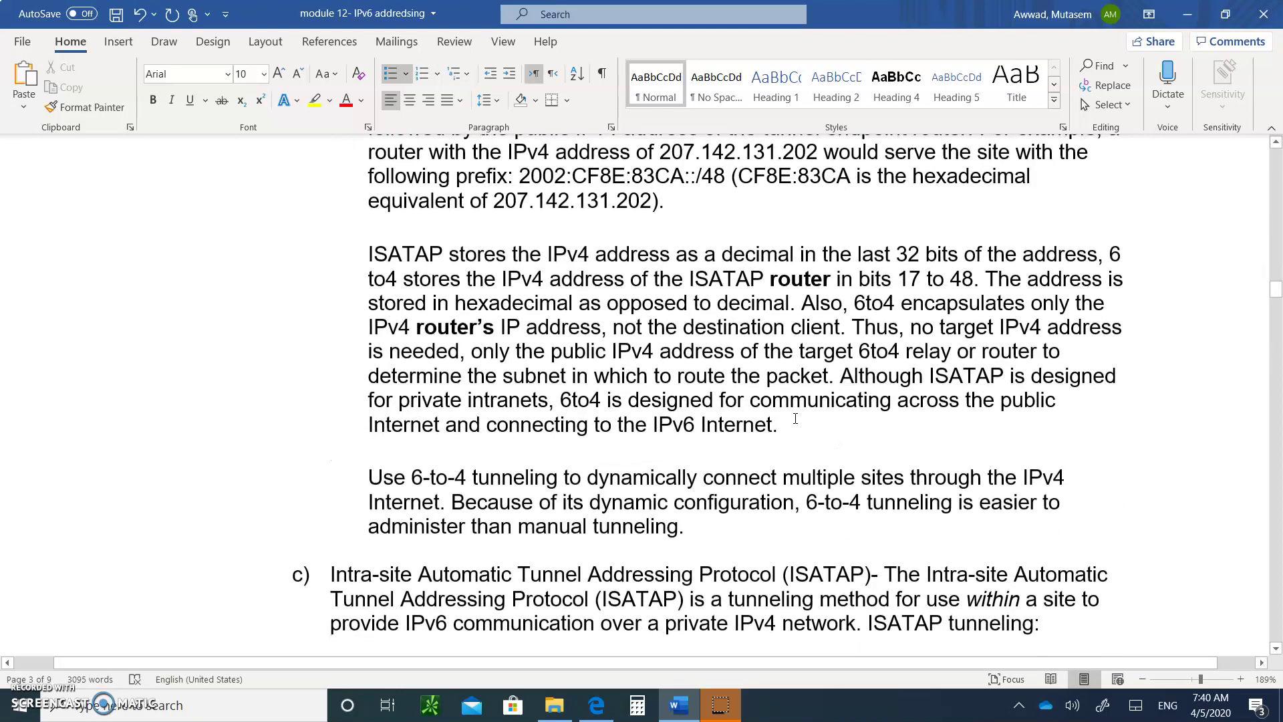
scroll(795, 418, "down", 8)
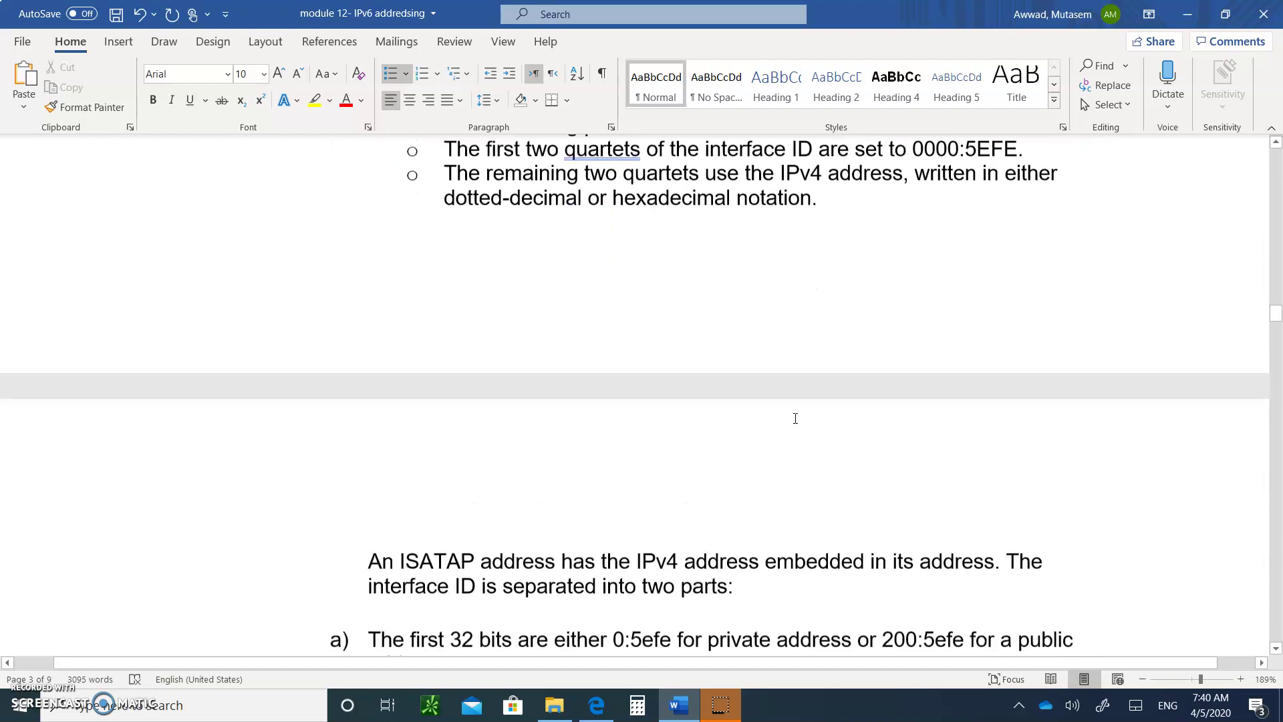
scroll(795, 419, "down", 5)
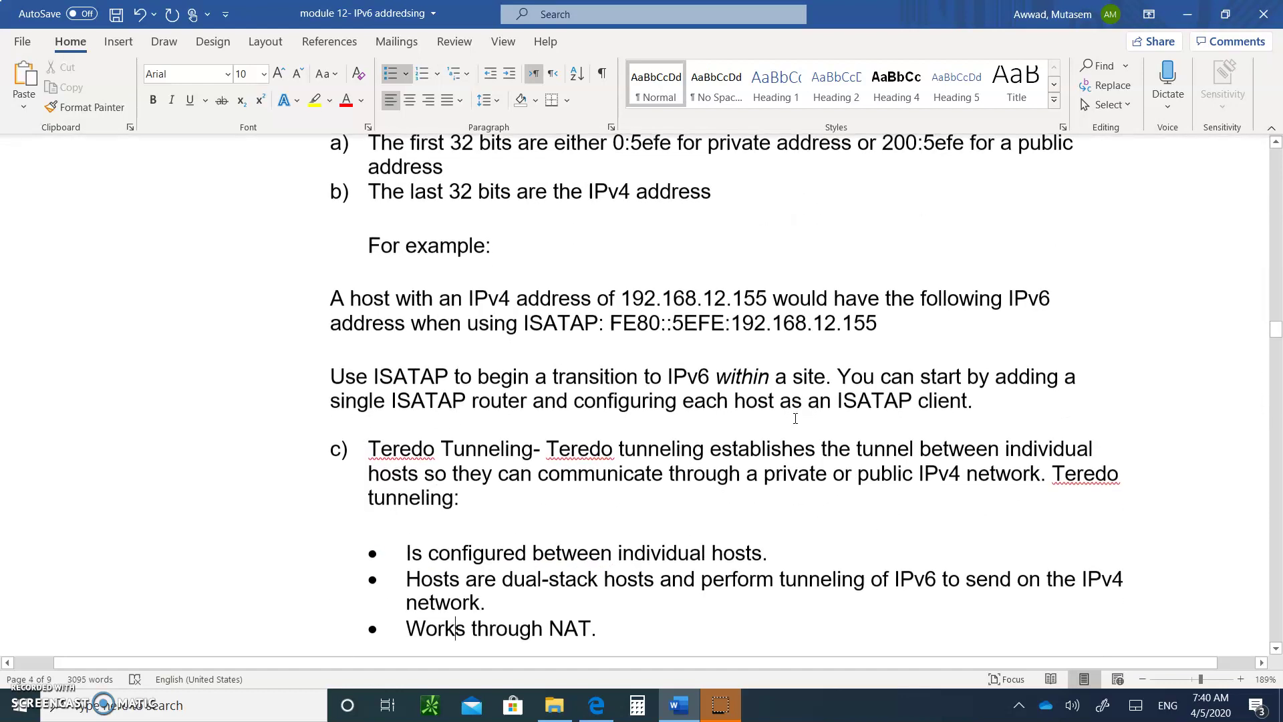
scroll(795, 418, "up", 5)
scroll(795, 418, "up", 5)
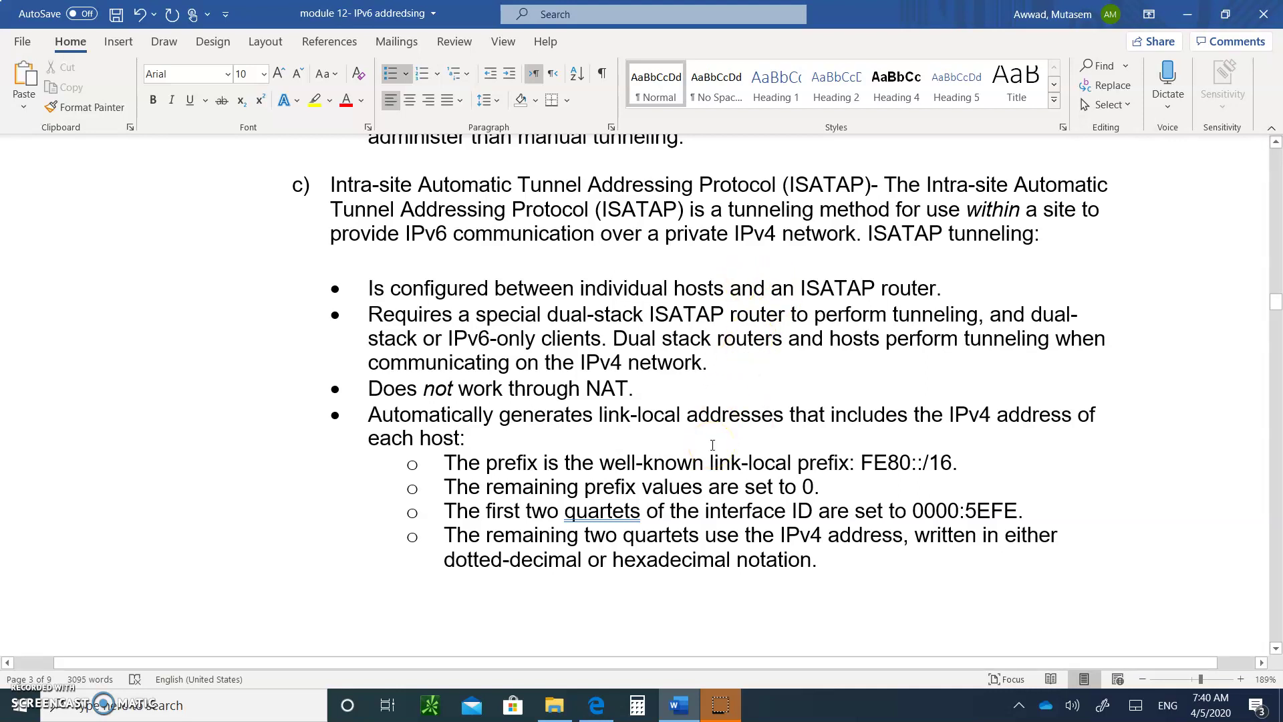
scroll(712, 444, "up", 12)
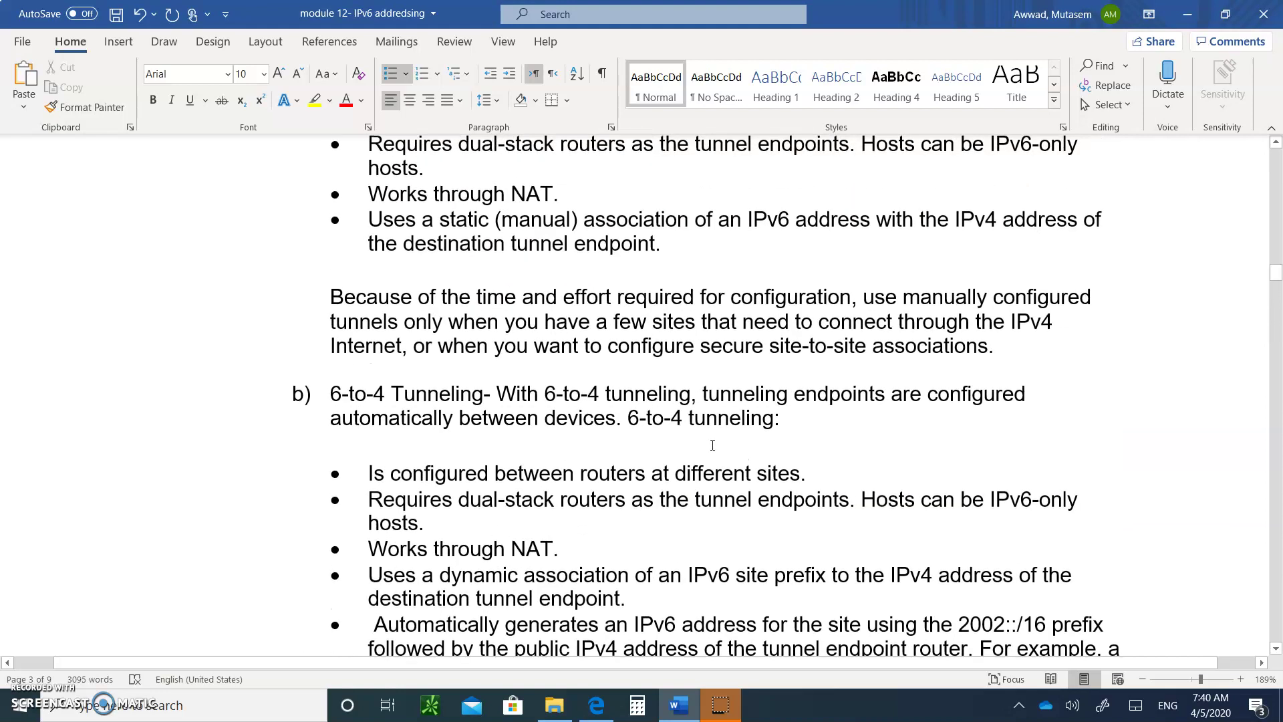
scroll(712, 445, "up", 2)
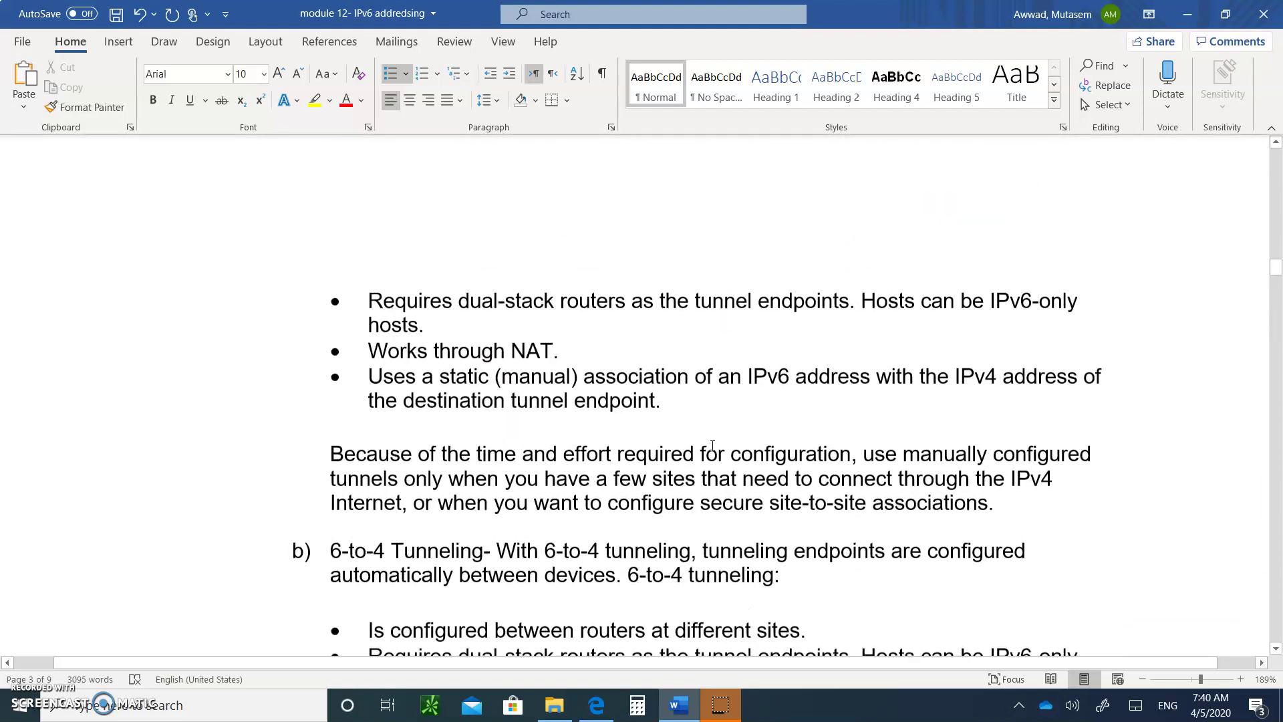
scroll(712, 444, "down", 2)
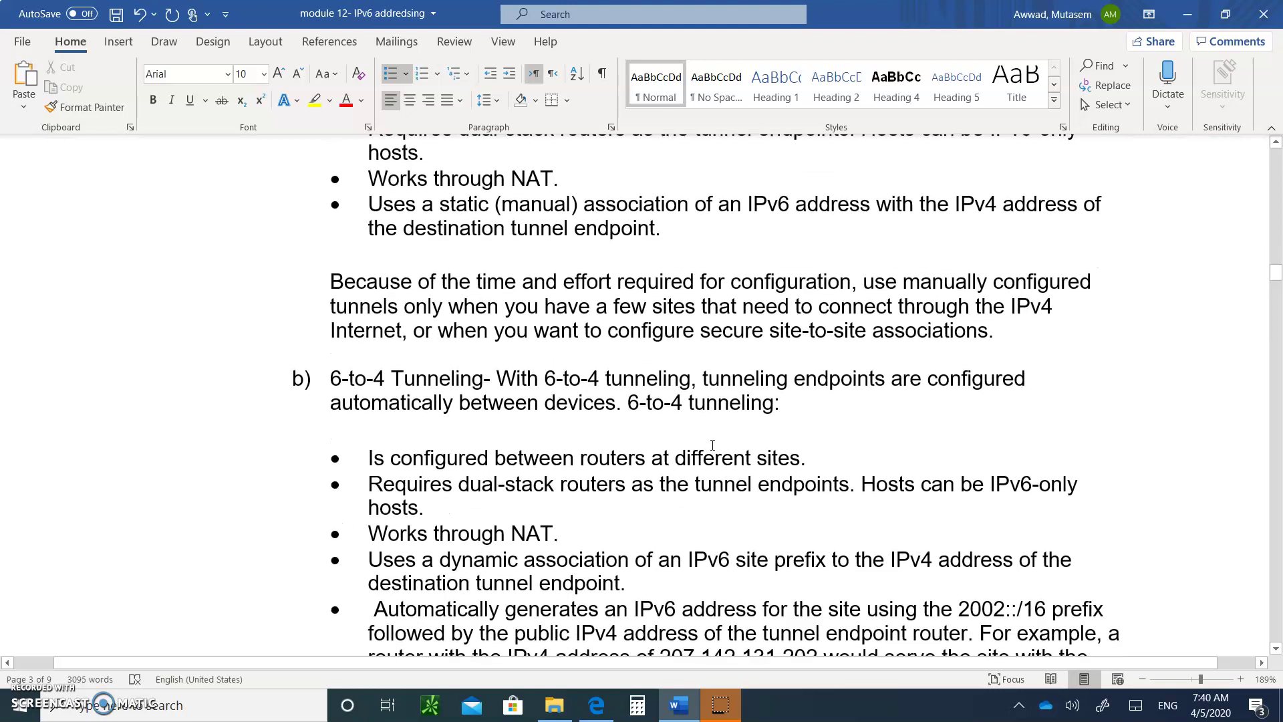
scroll(712, 444, "down", 20)
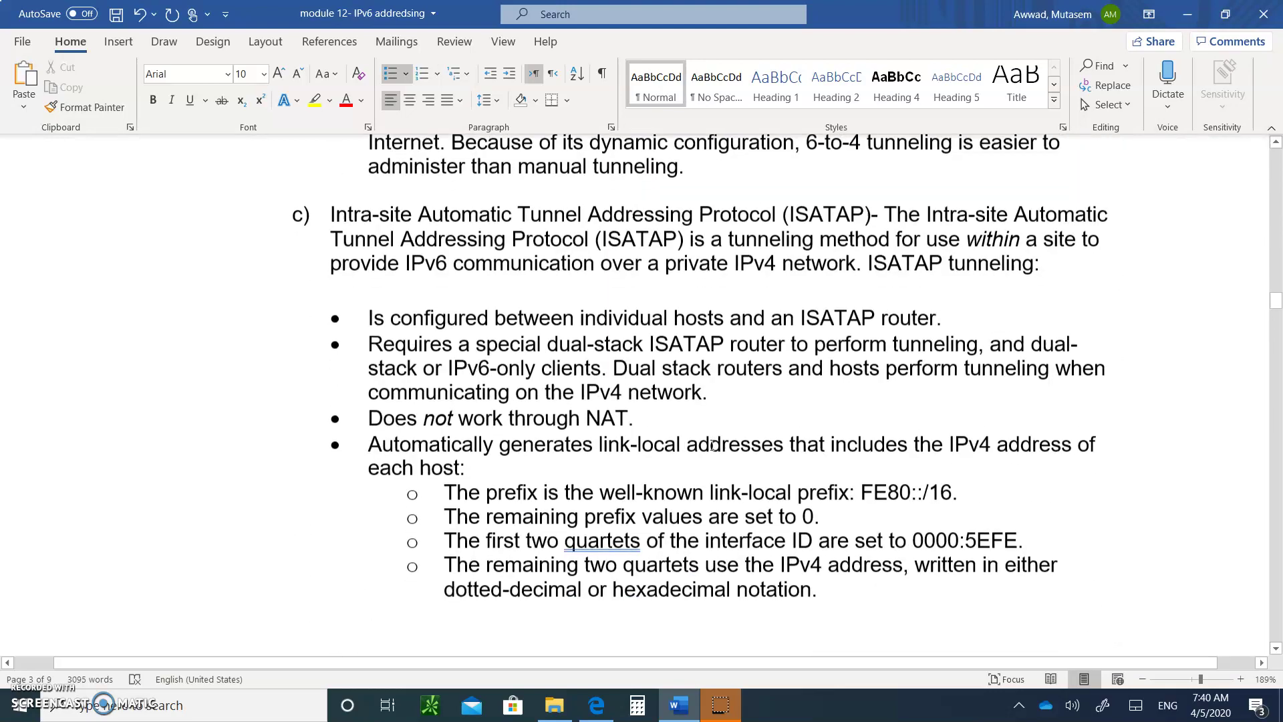
scroll(712, 445, "down", 20)
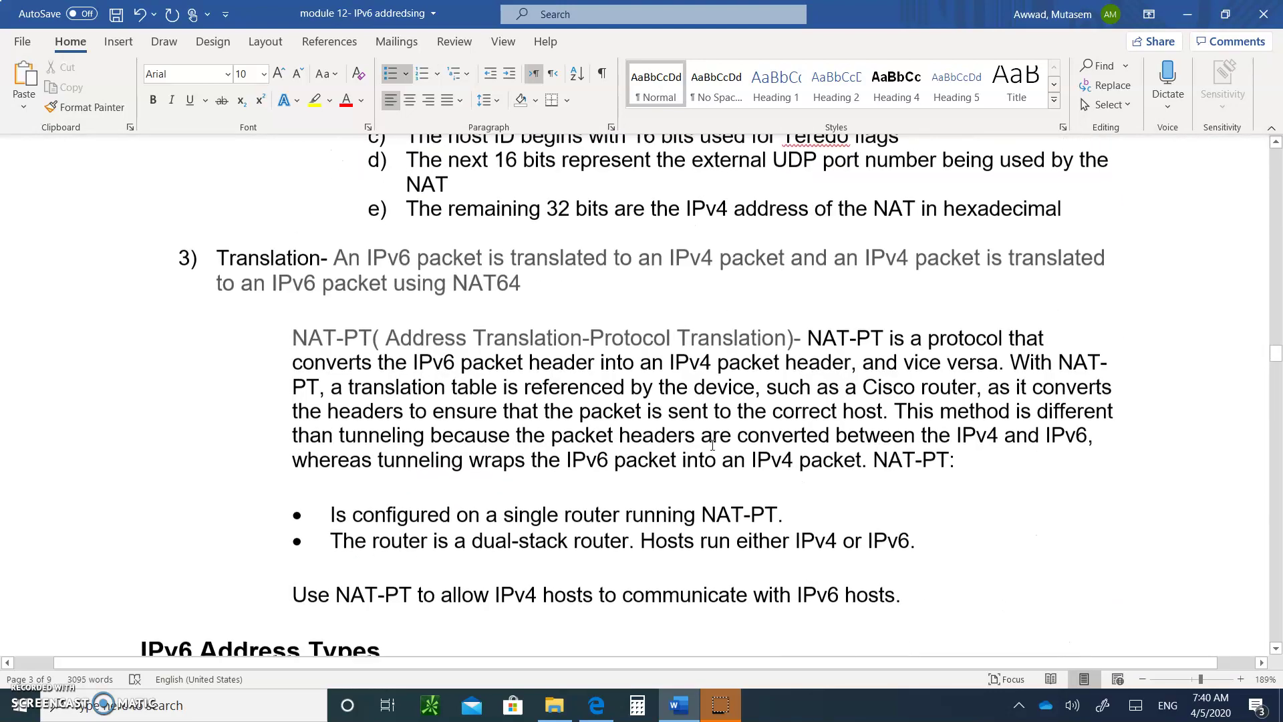
scroll(712, 445, "up", 10)
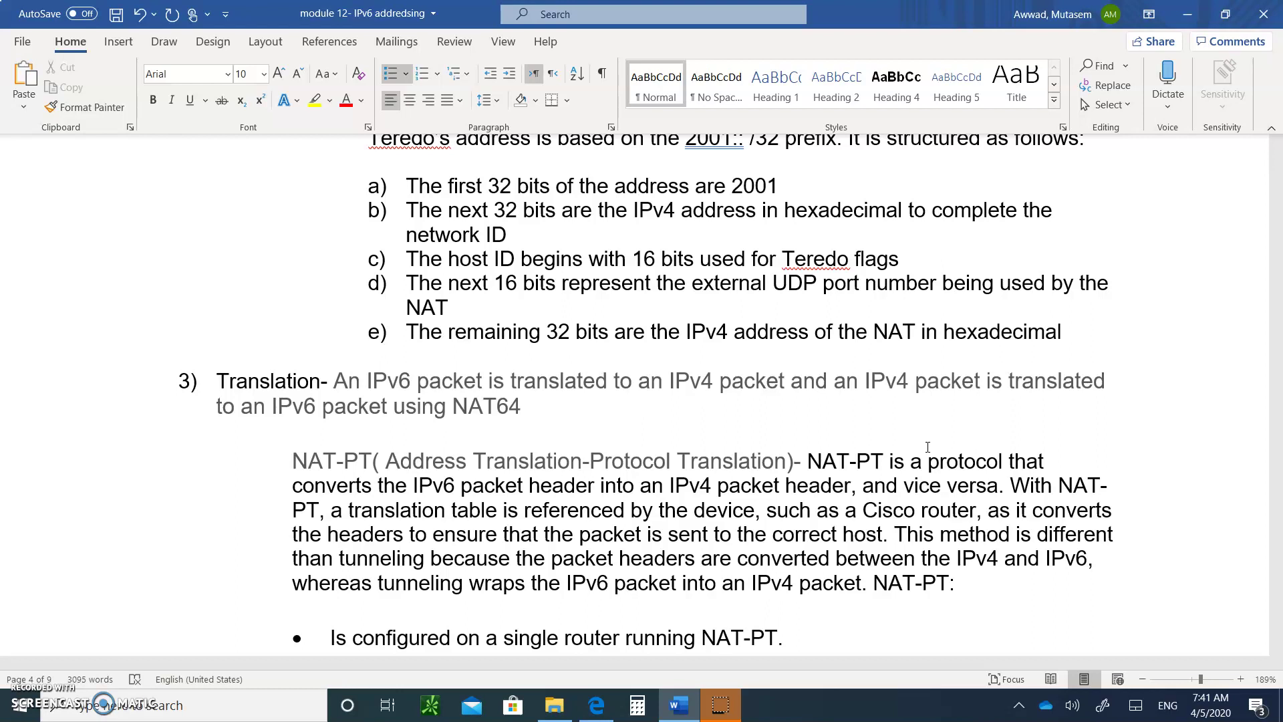
scroll(927, 446, "down", 1)
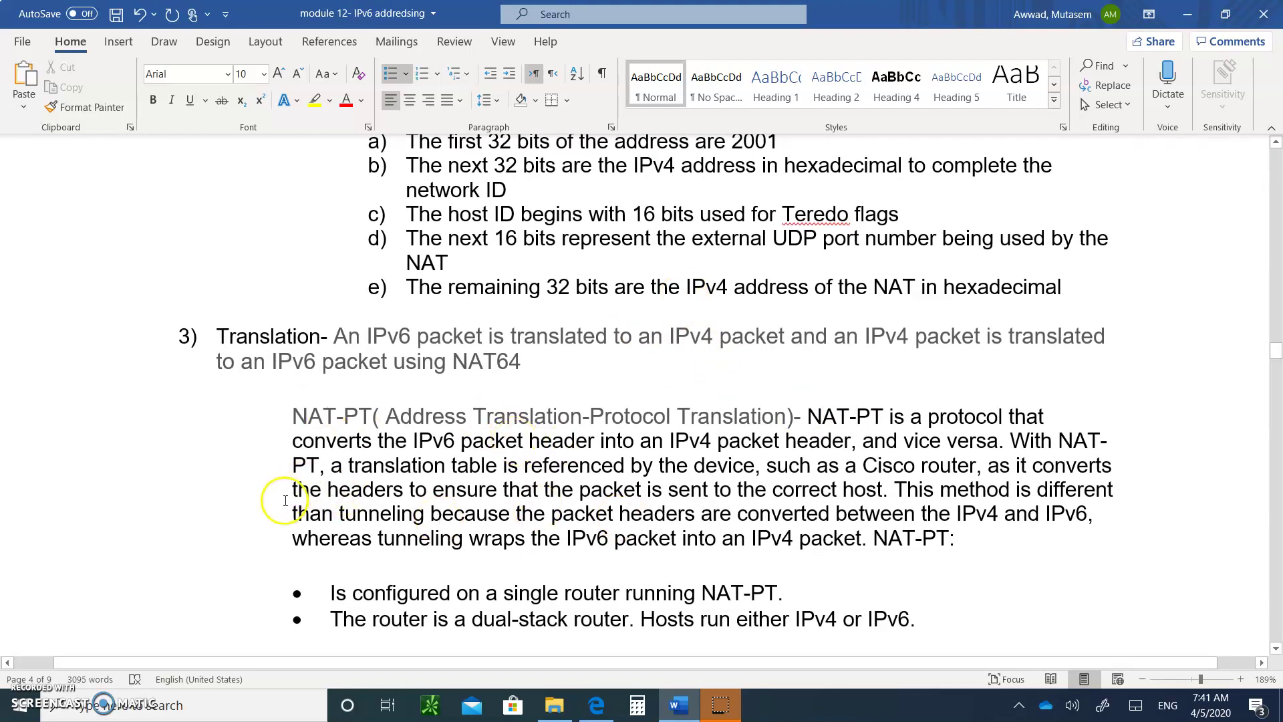
scroll(353, 481, "down", 2)
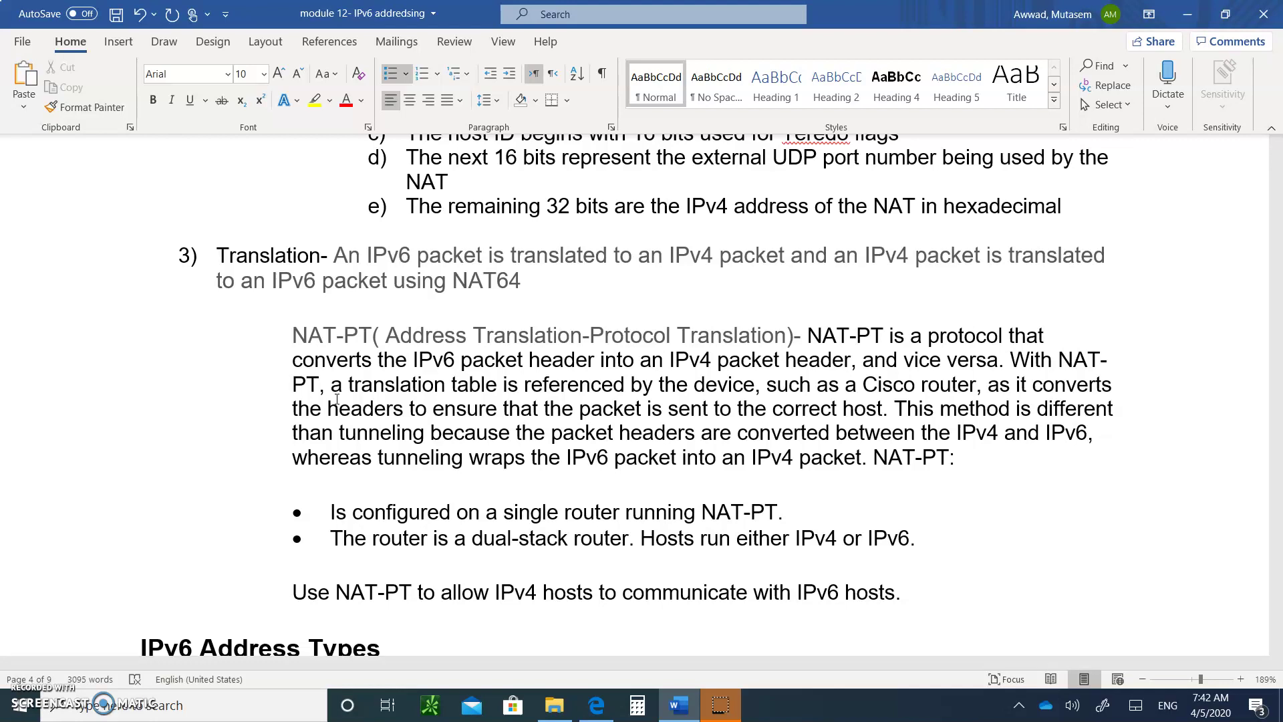
Insert a page break before the IPv6 Address Types heading so it and its unicast/link-local table begin page 5.
scroll(337, 399, "down", 3)
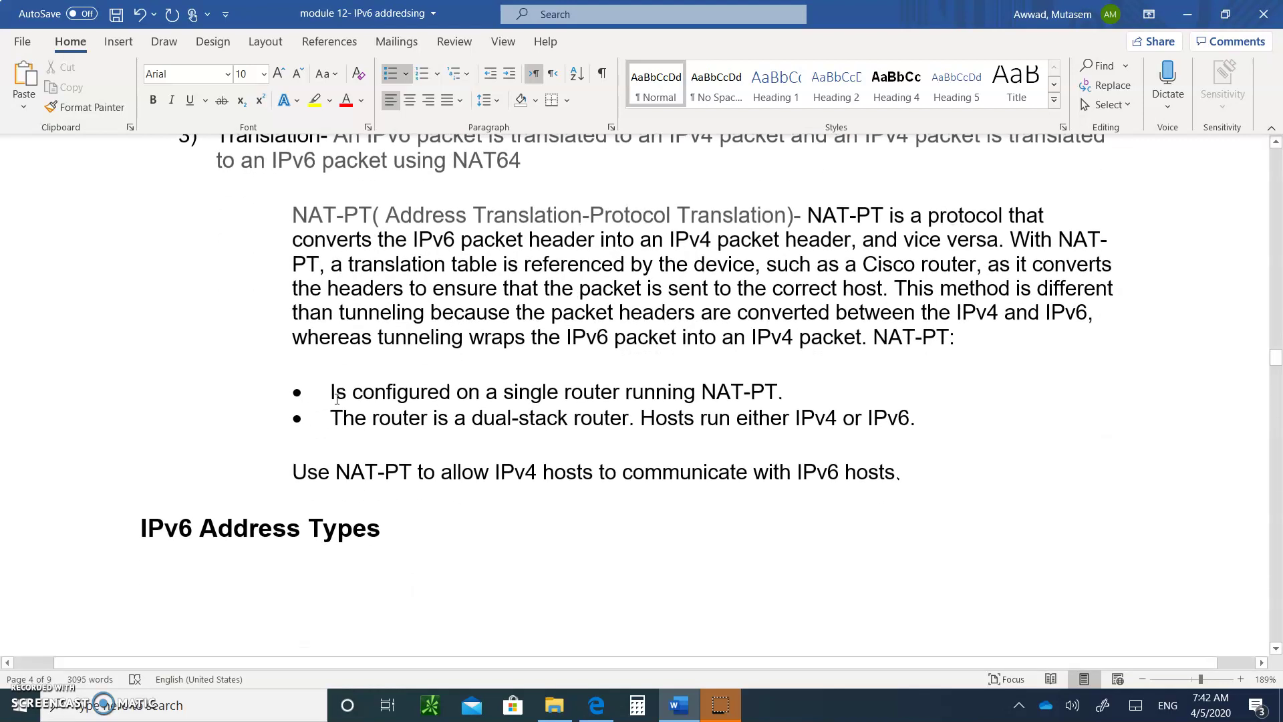
scroll(337, 399, "down", 1)
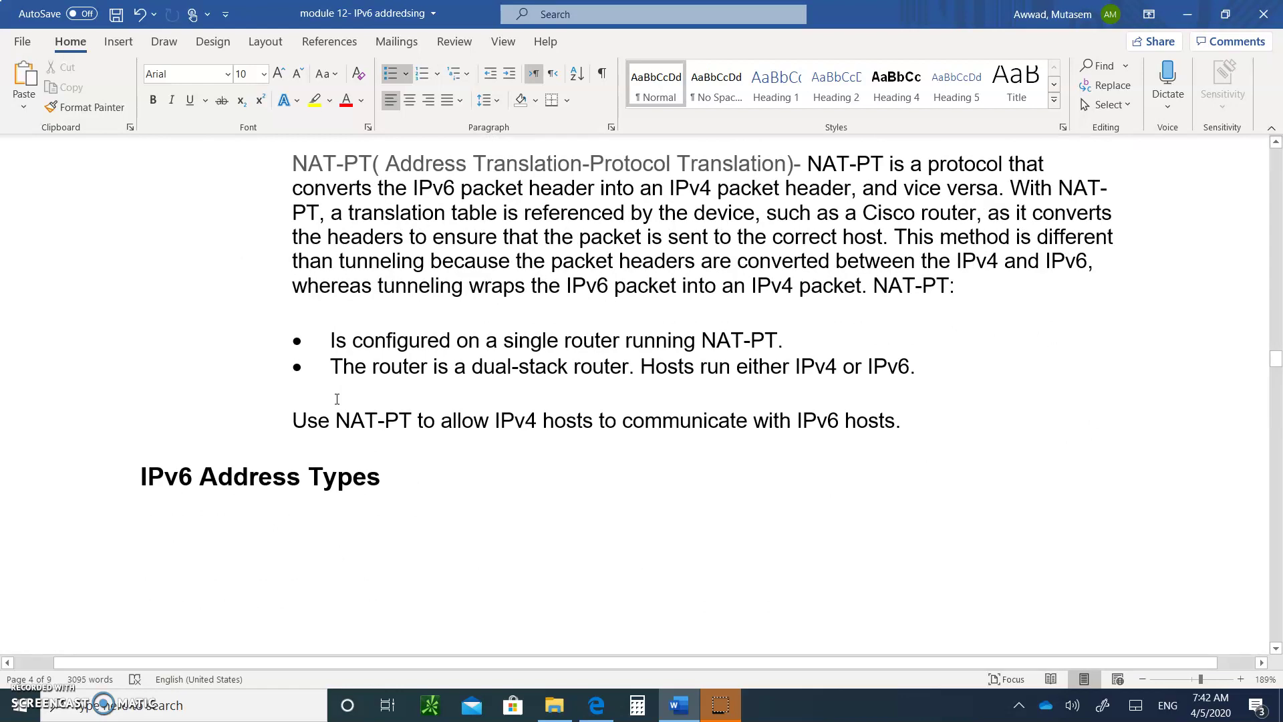
scroll(337, 399, "down", 2)
scroll(336, 399, "down", 3)
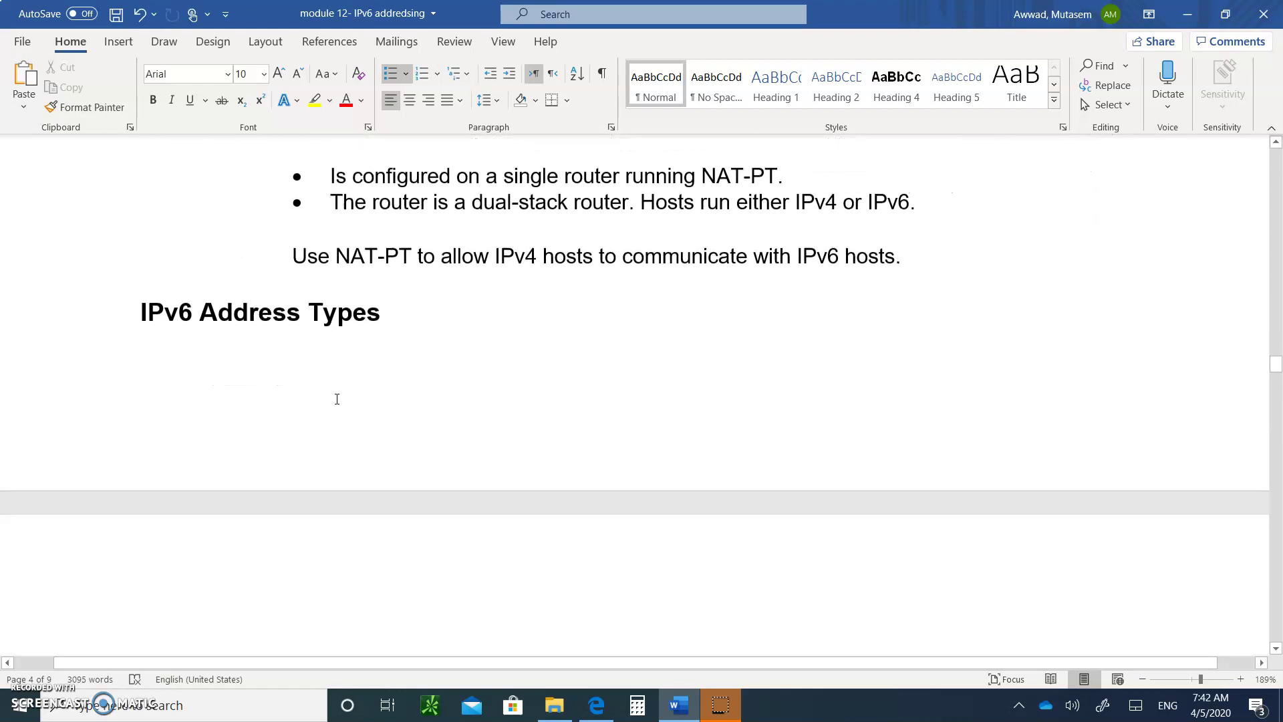
scroll(337, 399, "up", 1)
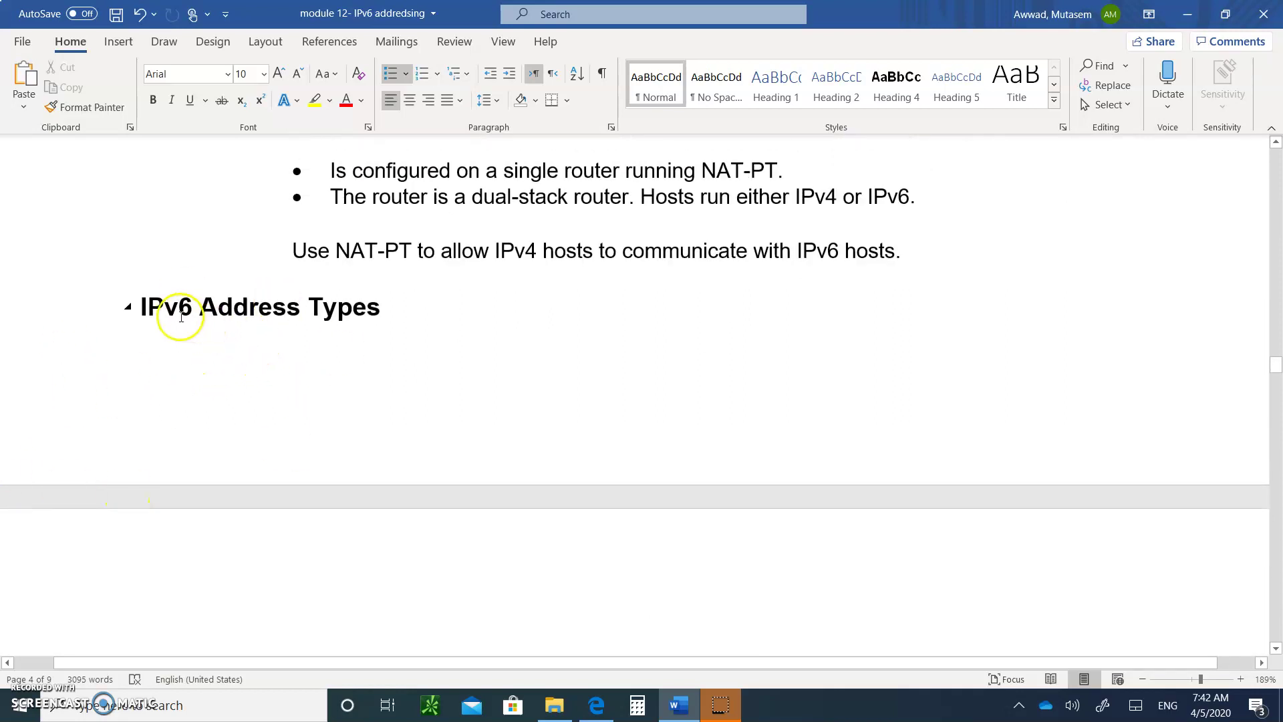
left_click(136, 298)
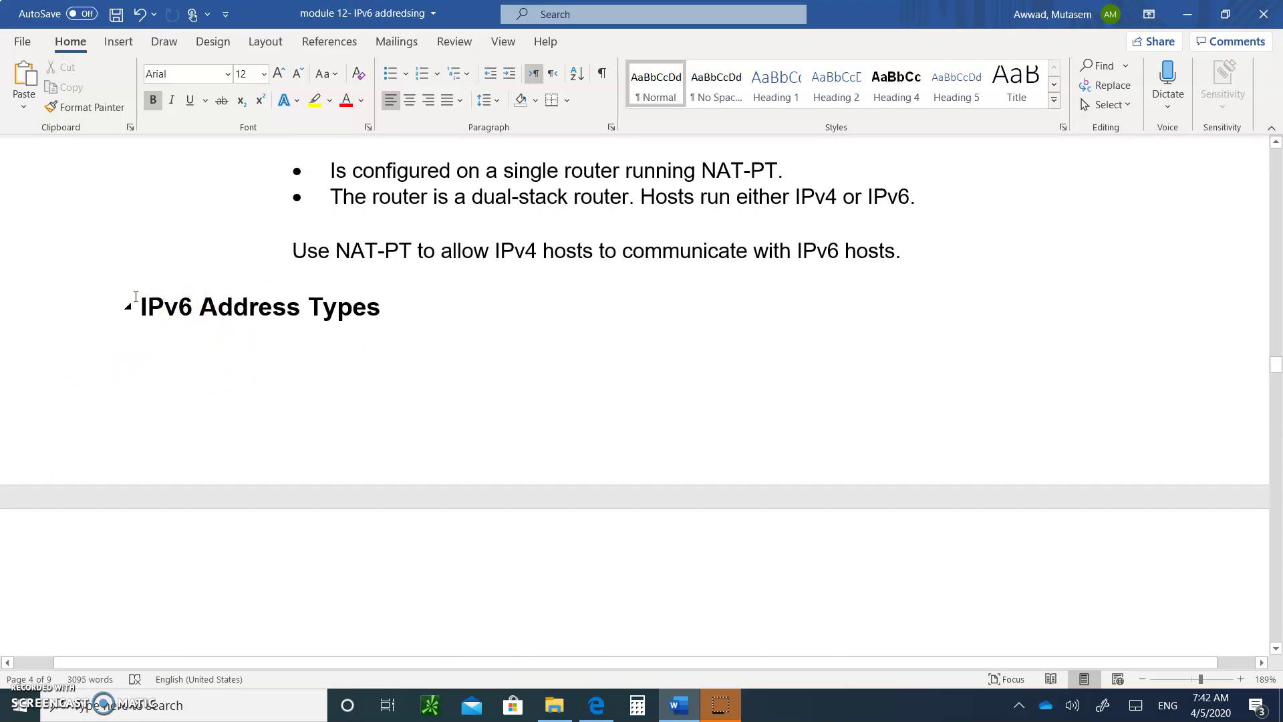
key("ctrl+Return")
scroll(642, 400, "down", 2)
scroll(642, 454, "down", 3)
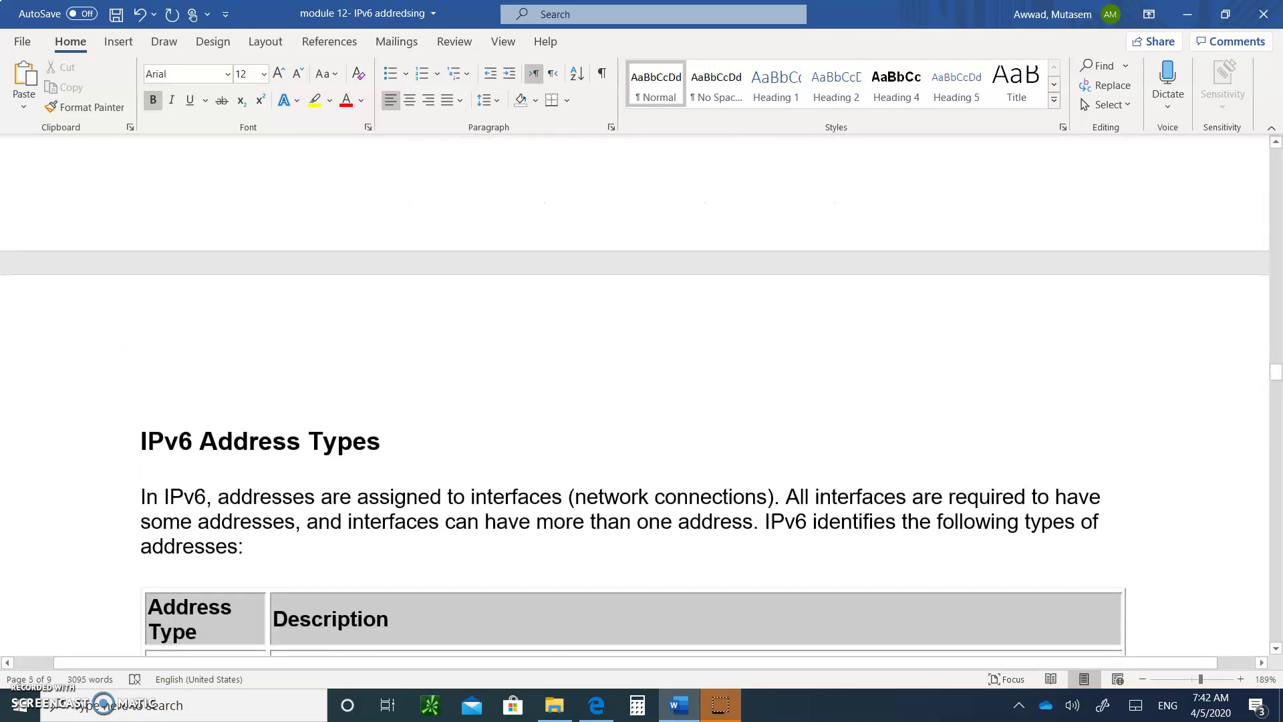
scroll(641, 427, "down", 3)
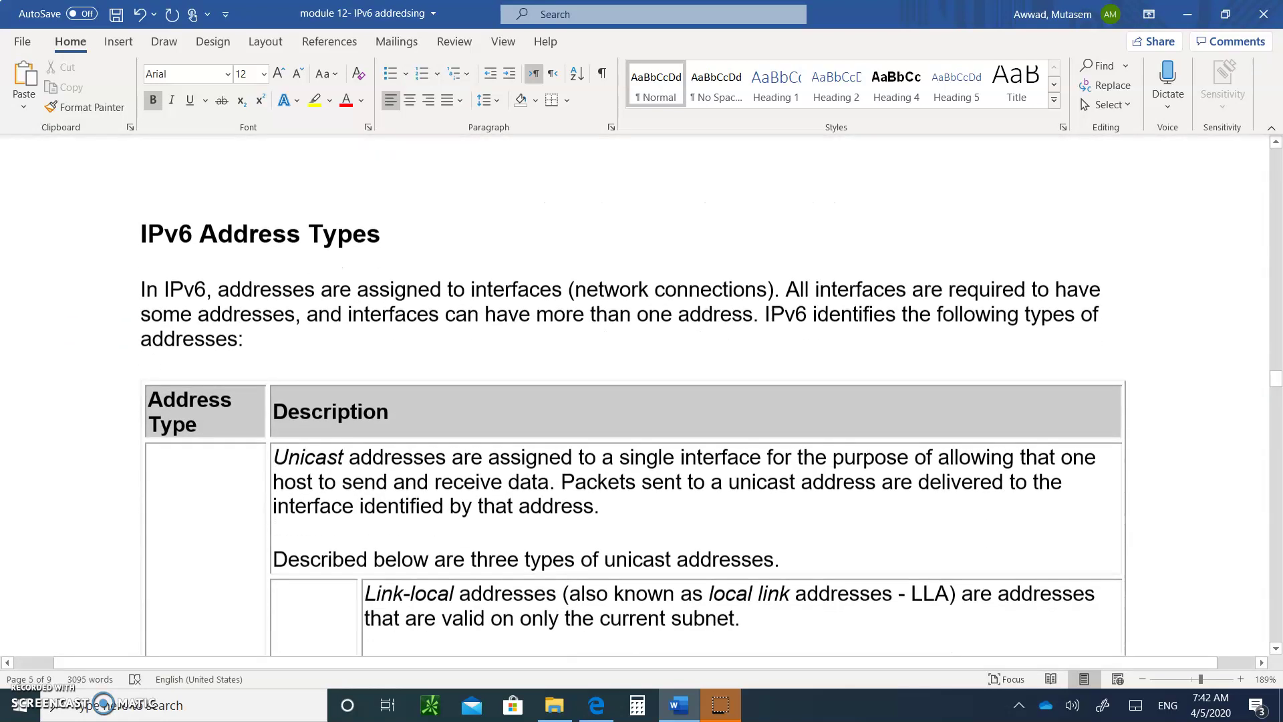